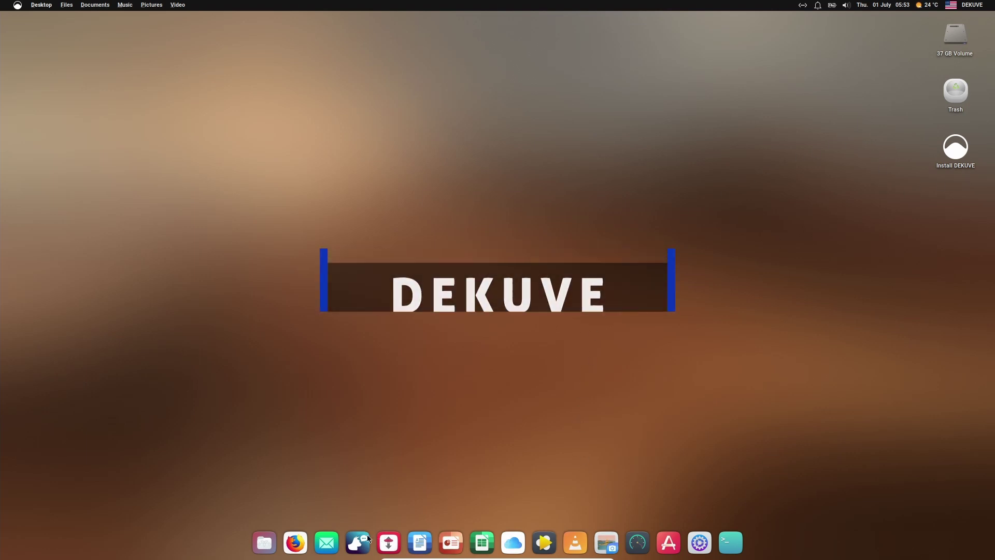
Step: Launch Firefox from the dock so its New Tab page appears
{"action": "left_click", "coordinate": [295, 542]}
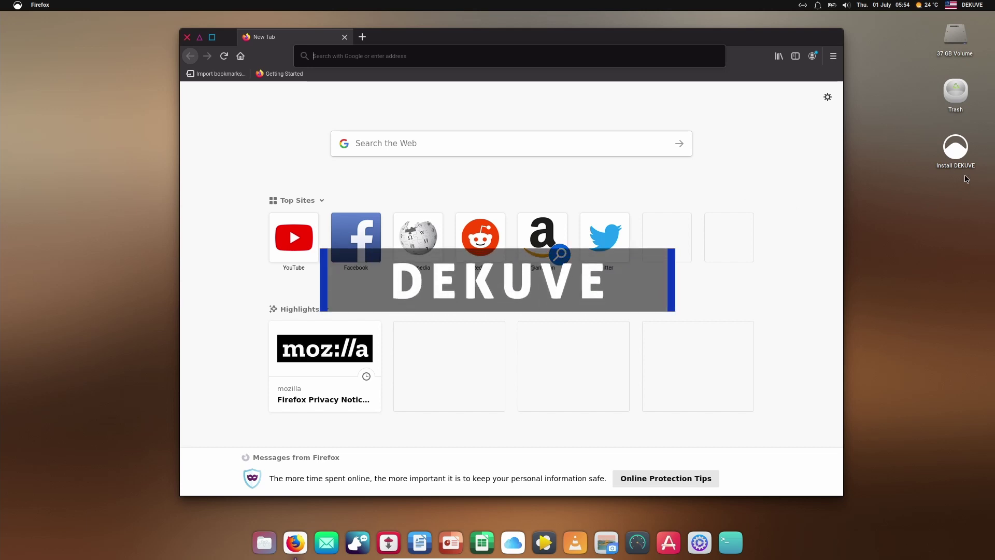
Step: Go to dekuve.top and dismiss the site's cookie notice
{"action": "left_click", "coordinate": [340, 55]}
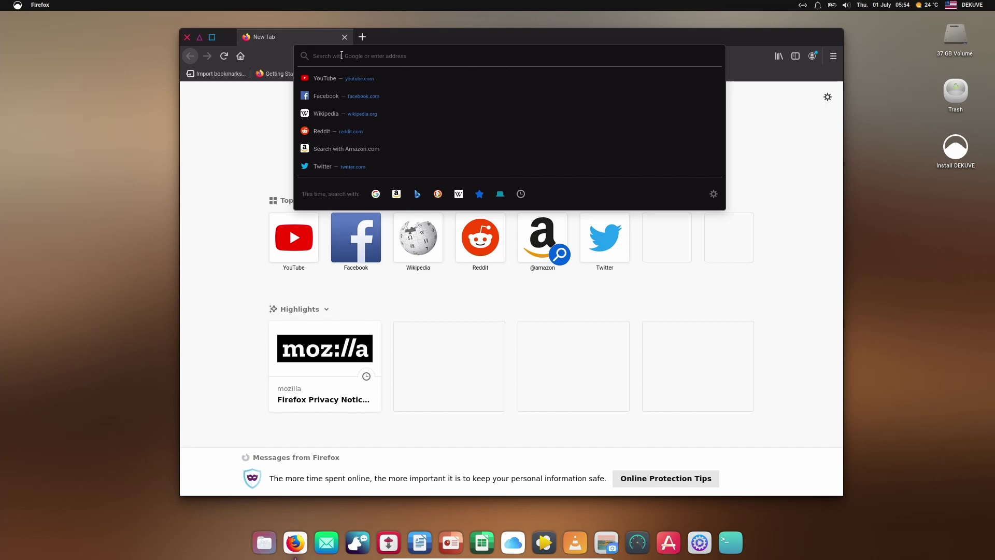
{"action": "type", "text": "dekuve.top"}
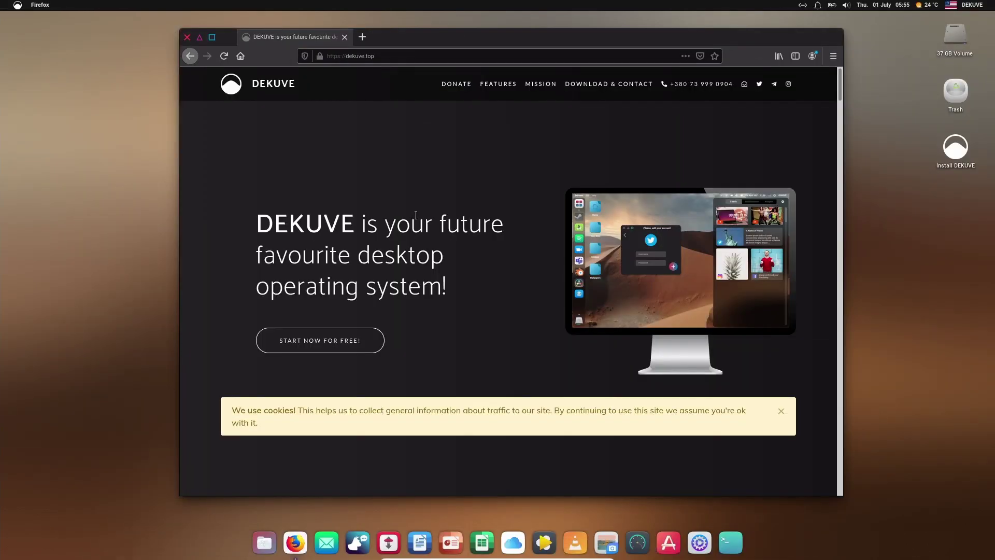
{"action": "left_click", "coordinate": [780, 411]}
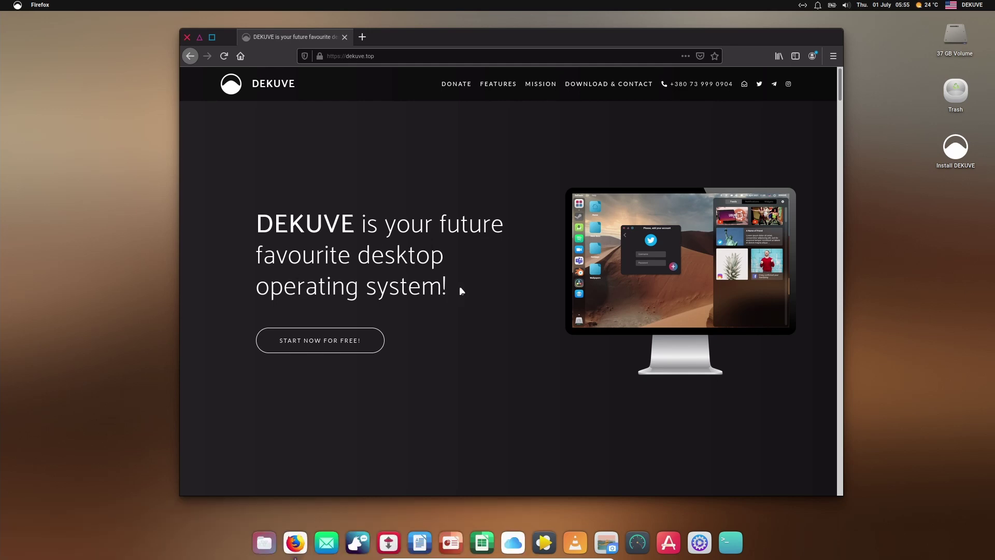
Step: Highlight the DEKUVE headline and scroll the homepage down and back up
{"action": "left_click_drag", "start_coordinate": [456, 291], "coordinate": [256, 228]}
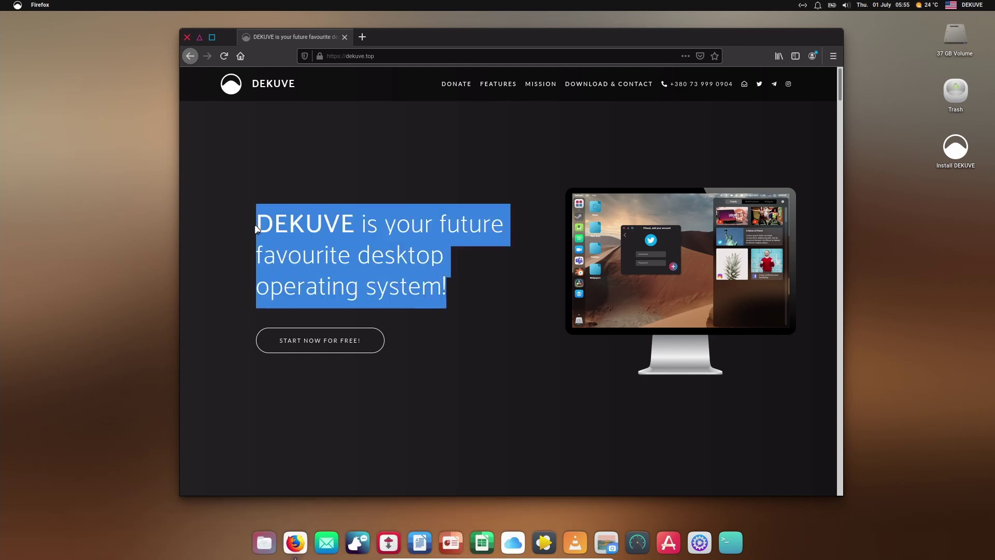
{"action": "scroll", "coordinate": [487, 281], "scroll_direction": "down", "scroll_amount": 3}
{"action": "scroll", "coordinate": [488, 281], "scroll_direction": "up", "scroll_amount": 2}
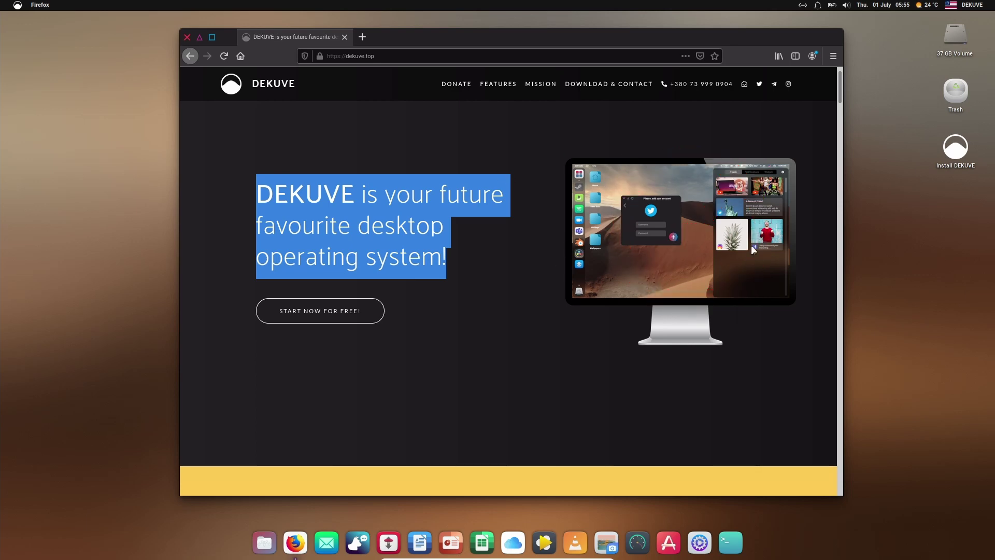
{"action": "scroll", "coordinate": [524, 279], "scroll_direction": "down", "scroll_amount": 5}
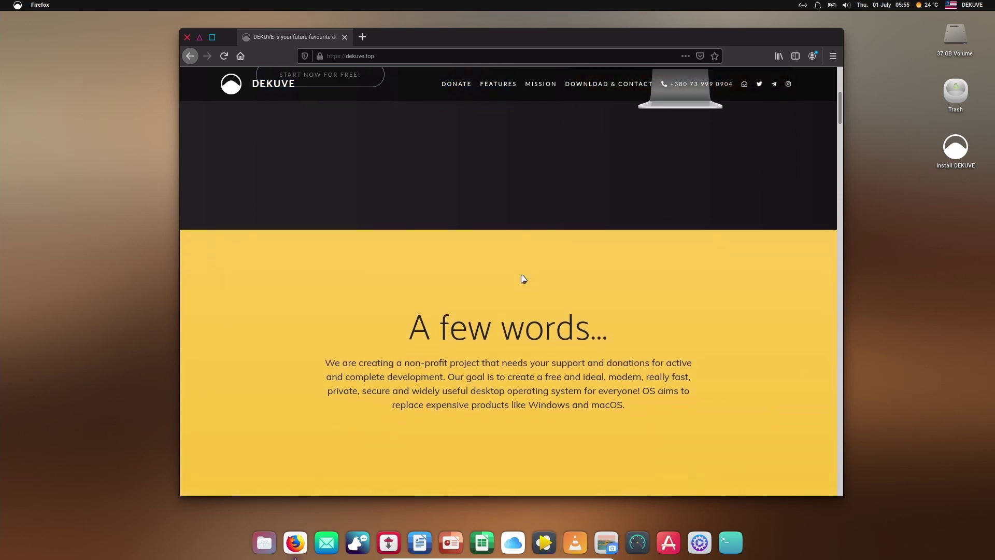
{"action": "scroll", "coordinate": [716, 208], "scroll_direction": "up", "scroll_amount": 4}
Step: Look at Firefox's window menu and the applications list, then close the list
{"action": "left_click", "coordinate": [40, 5]}
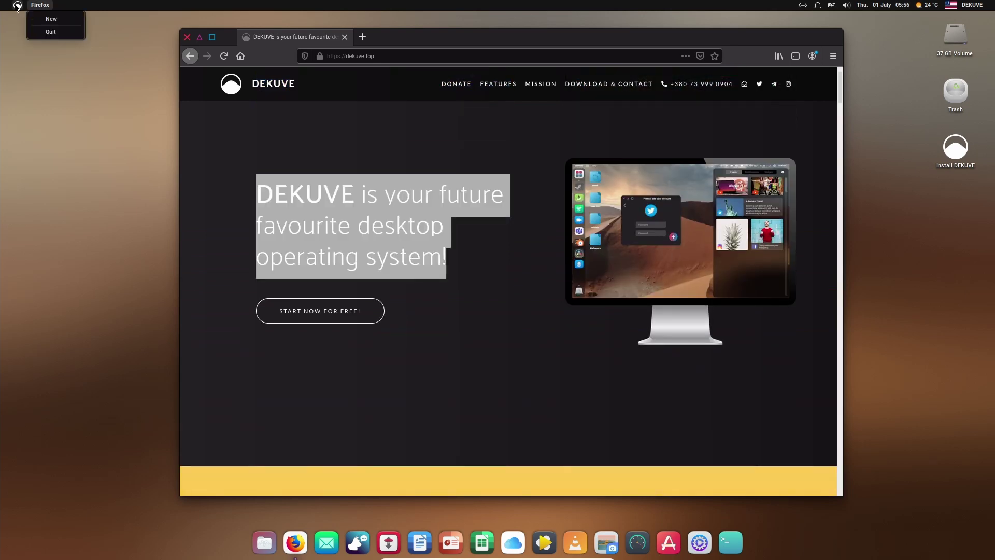
{"action": "left_click", "coordinate": [17, 7]}
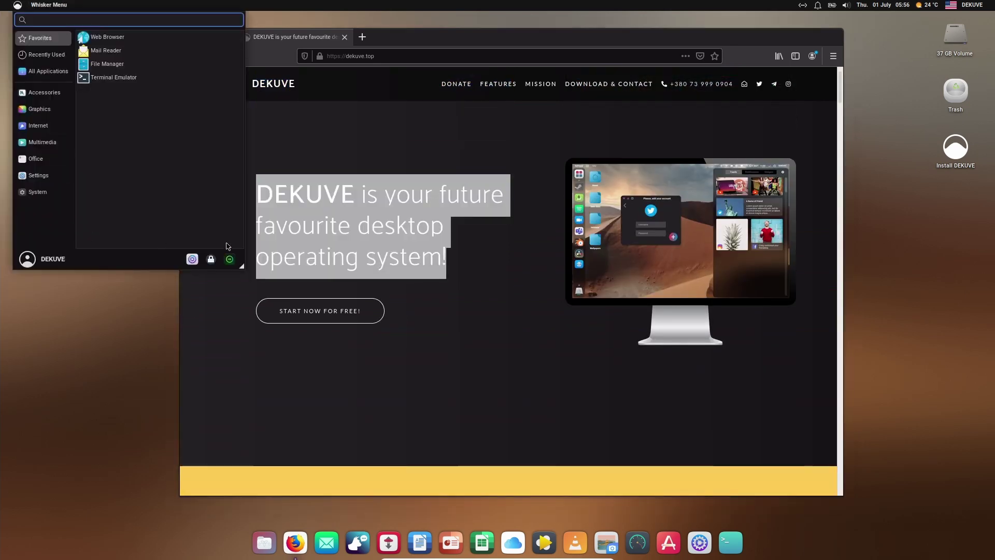
{"action": "left_click", "coordinate": [136, 387]}
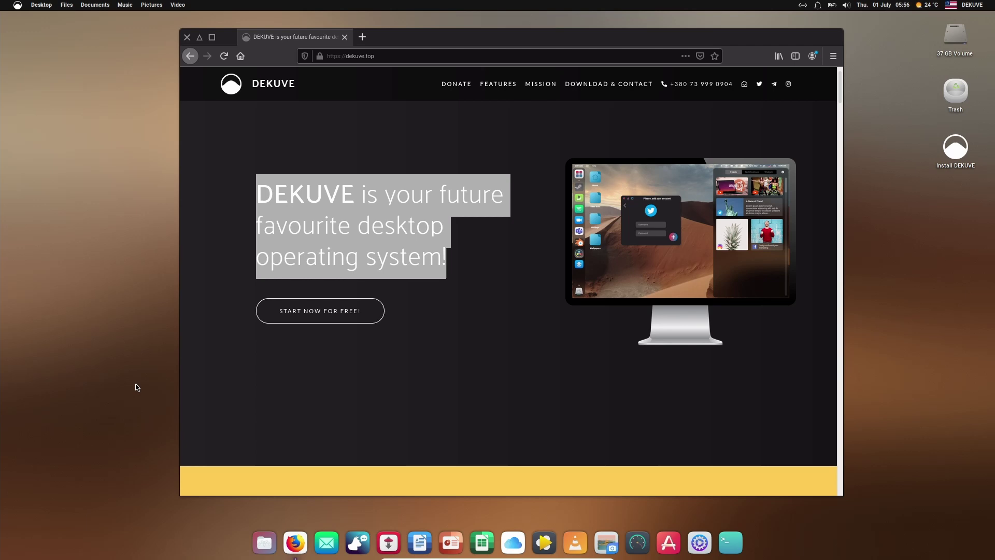
Step: Scroll dekuve.top down to the Our Global Importance & Mission cards
{"action": "left_click", "coordinate": [538, 335]}
{"action": "scroll", "coordinate": [538, 334], "scroll_direction": "down", "scroll_amount": 7}
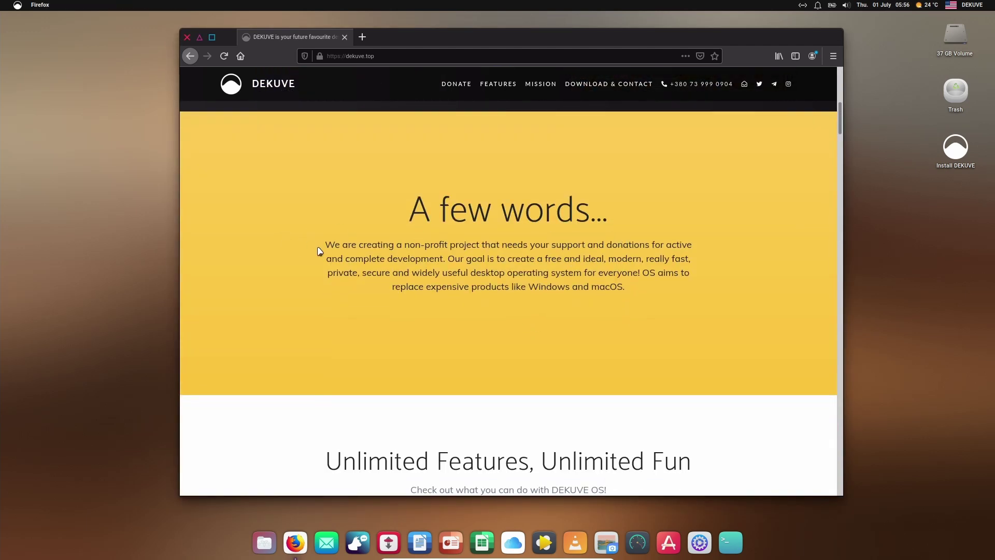
{"action": "scroll", "coordinate": [373, 349], "scroll_direction": "down", "scroll_amount": 4}
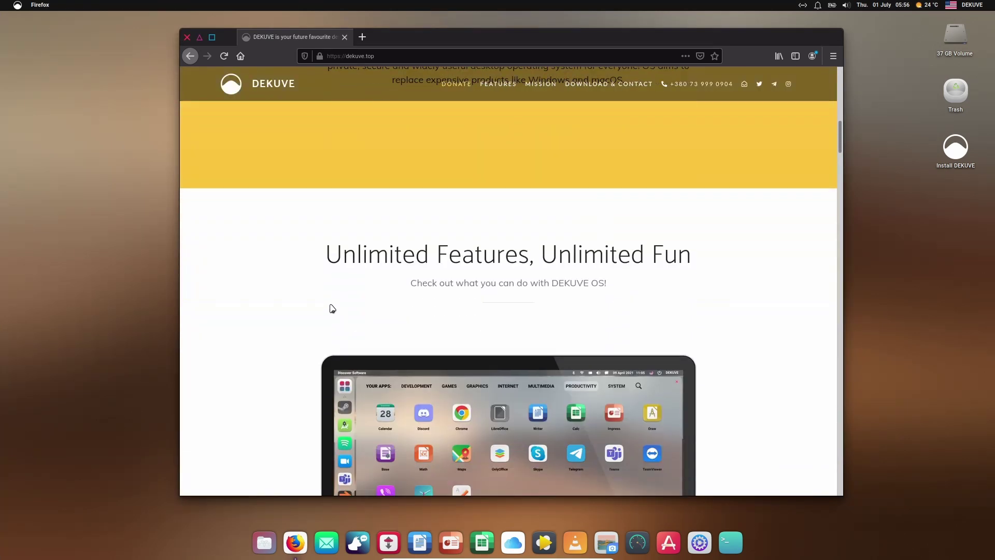
{"action": "scroll", "coordinate": [301, 289], "scroll_direction": "down", "scroll_amount": 2}
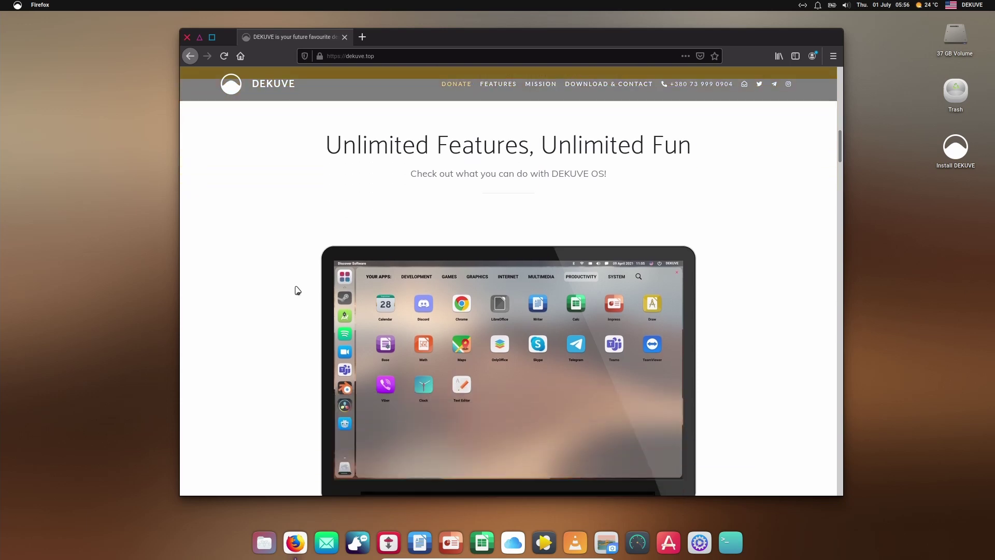
{"action": "key", "text": "ctrl+q"}
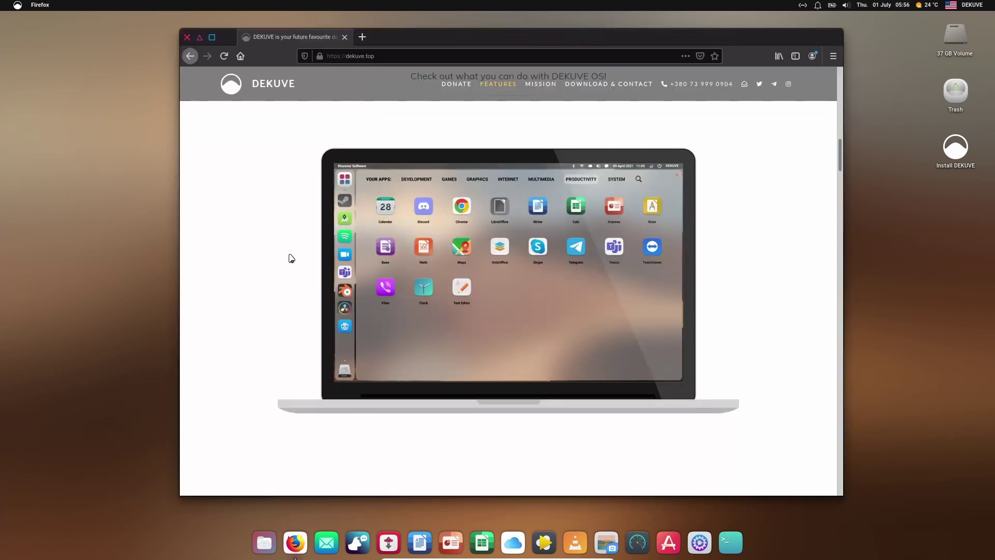
{"action": "scroll", "coordinate": [289, 258], "scroll_direction": "down", "scroll_amount": 6}
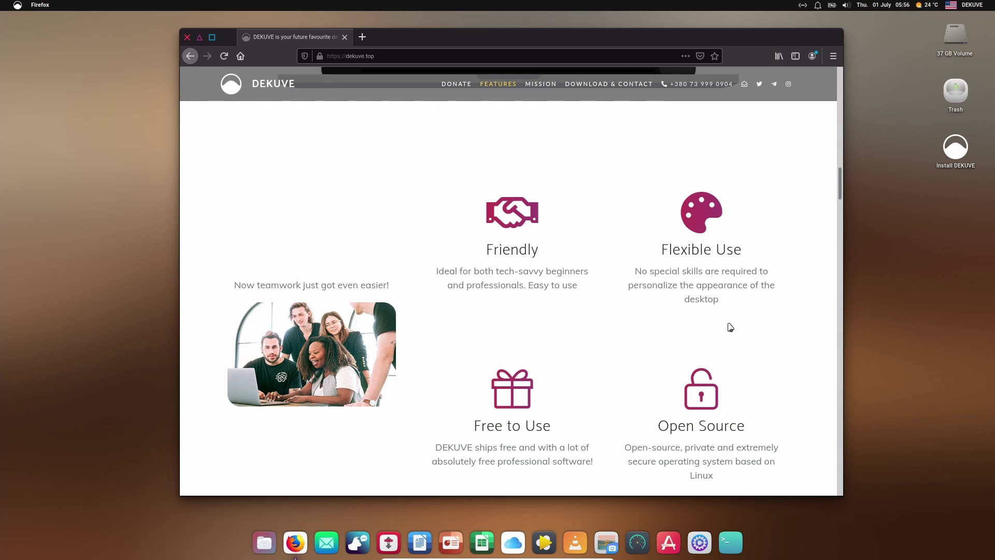
{"action": "scroll", "coordinate": [773, 372], "scroll_direction": "down", "scroll_amount": 8}
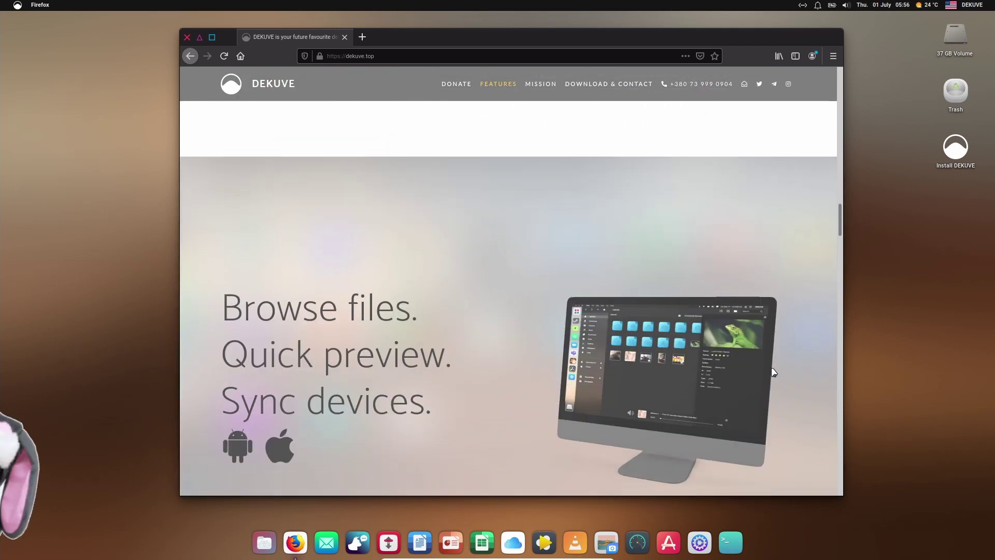
{"action": "scroll", "coordinate": [773, 372], "scroll_direction": "down", "scroll_amount": 3}
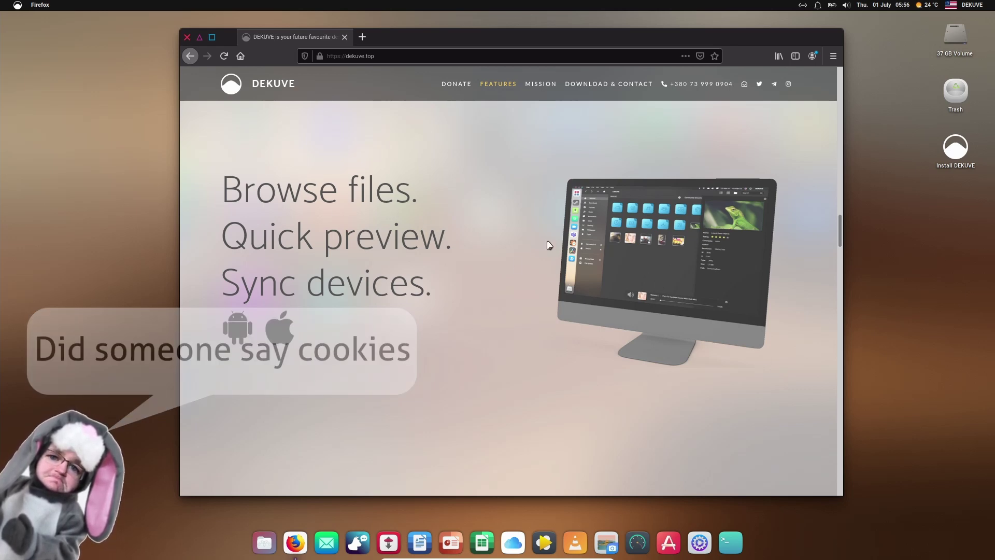
{"action": "scroll", "coordinate": [530, 273], "scroll_direction": "down", "scroll_amount": 2}
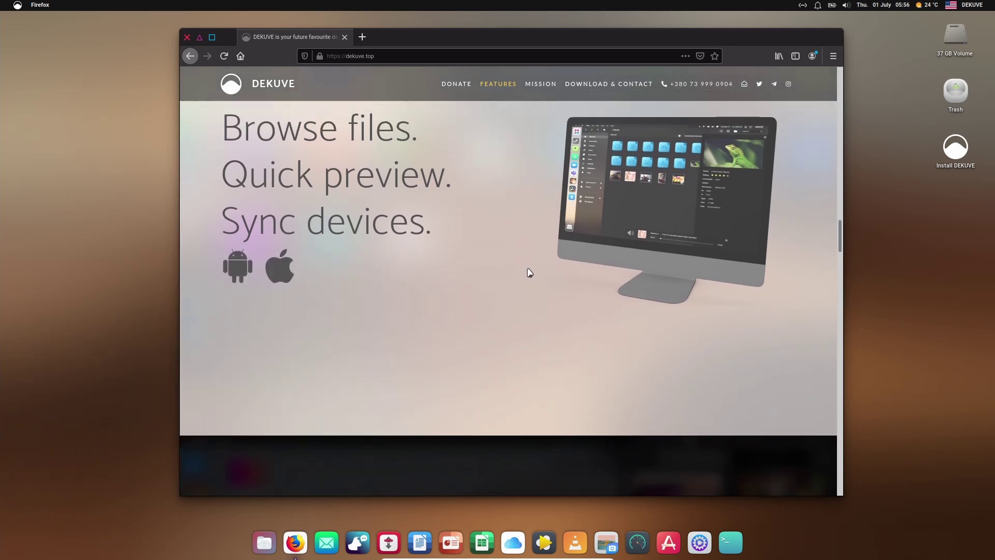
{"action": "scroll", "coordinate": [570, 272], "scroll_direction": "up", "scroll_amount": 2}
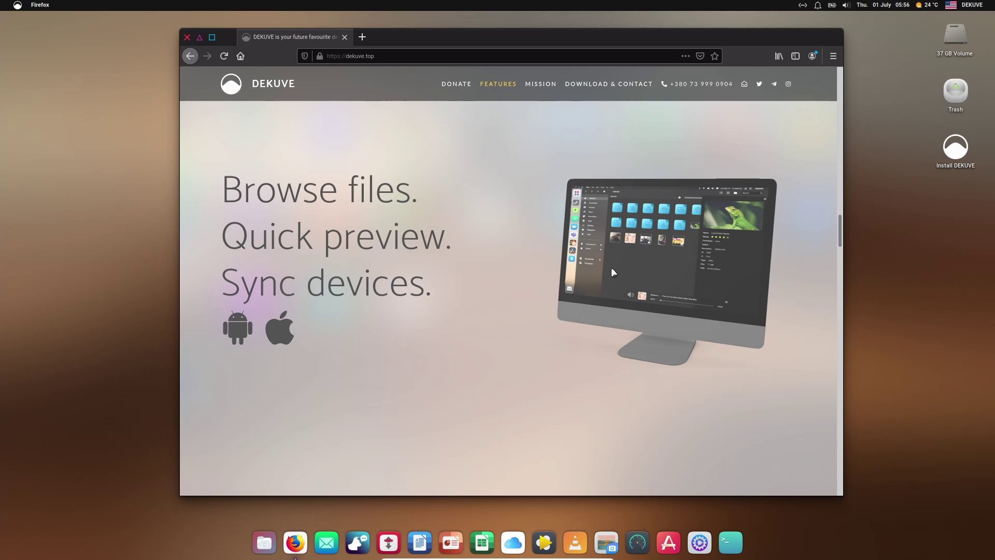
{"action": "scroll", "coordinate": [587, 243], "scroll_direction": "down", "scroll_amount": 5}
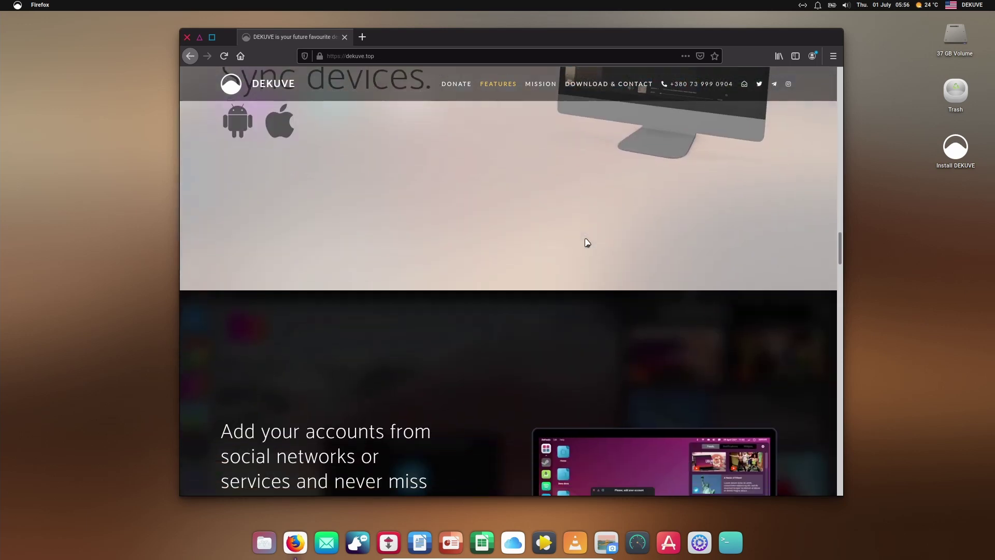
{"action": "scroll", "coordinate": [570, 243], "scroll_direction": "down", "scroll_amount": 5}
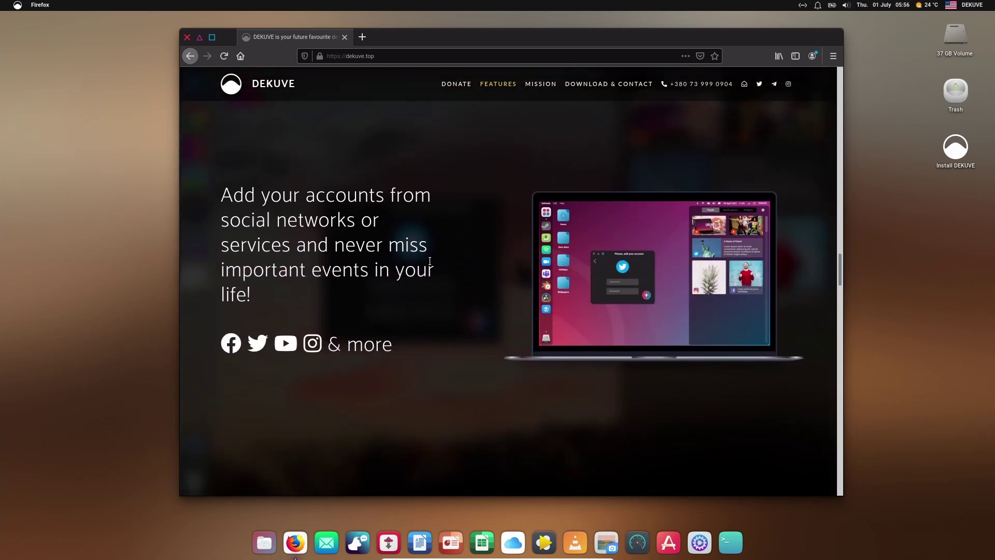
{"action": "scroll", "coordinate": [410, 277], "scroll_direction": "down", "scroll_amount": 5}
{"action": "scroll", "coordinate": [410, 277], "scroll_direction": "down", "scroll_amount": 5}
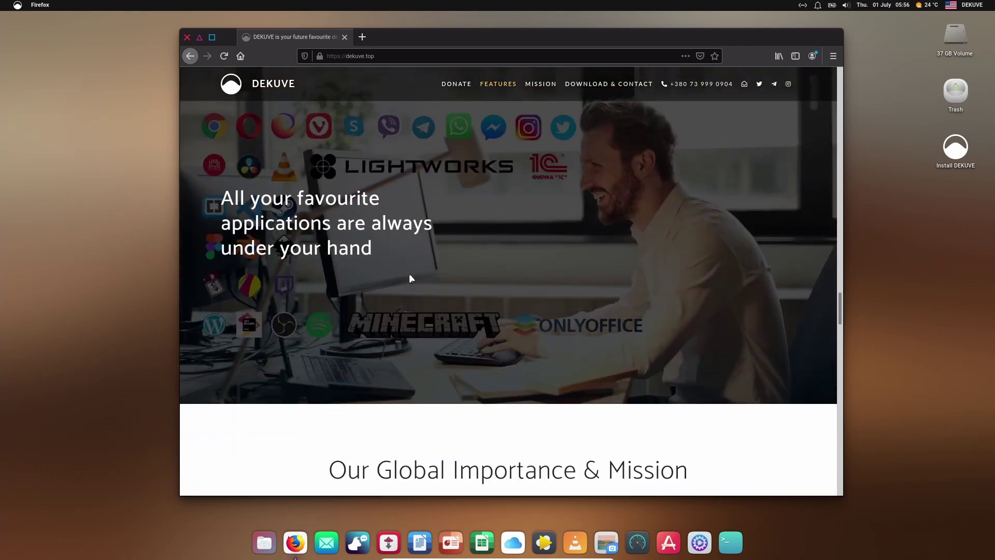
{"action": "scroll", "coordinate": [565, 300], "scroll_direction": "down", "scroll_amount": 5}
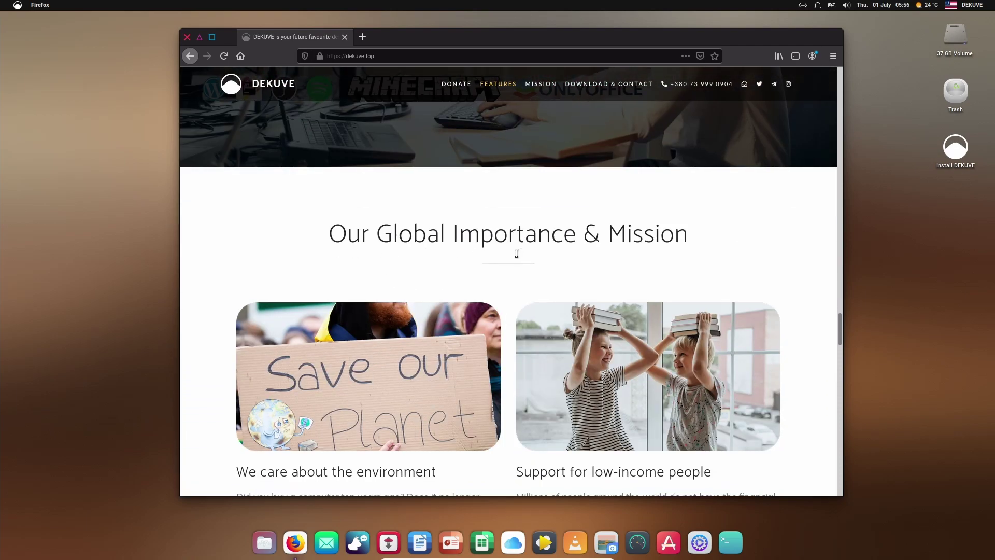
{"action": "scroll", "coordinate": [517, 253], "scroll_direction": "down", "scroll_amount": 4}
{"action": "scroll", "coordinate": [437, 232], "scroll_direction": "up", "scroll_amount": 3}
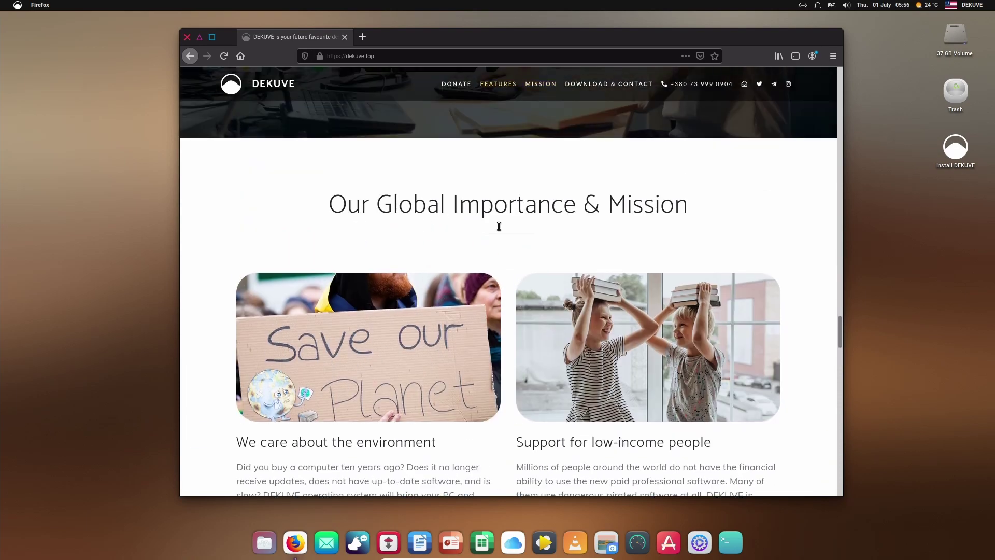
{"action": "scroll", "coordinate": [291, 224], "scroll_direction": "down", "scroll_amount": 3}
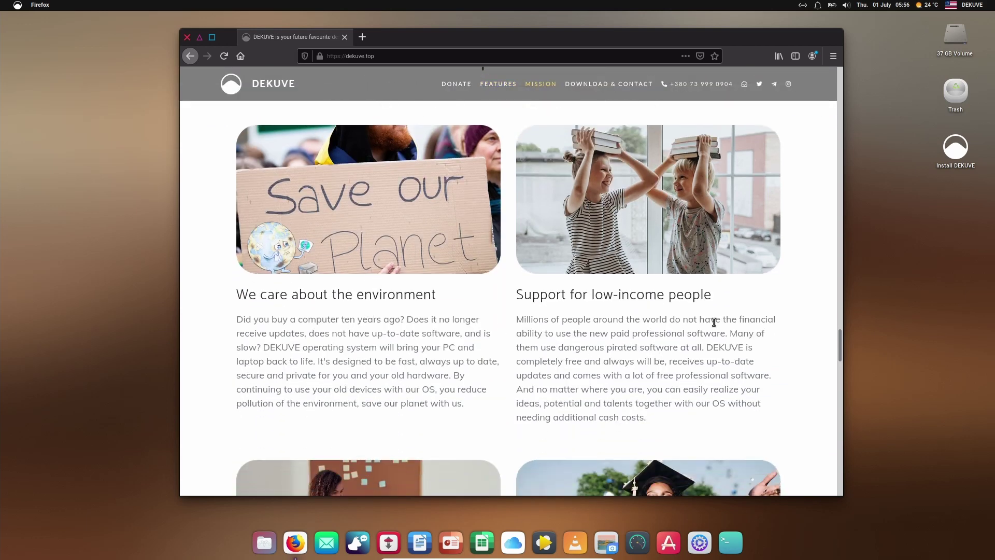
{"action": "scroll", "coordinate": [807, 339], "scroll_direction": "down", "scroll_amount": 5}
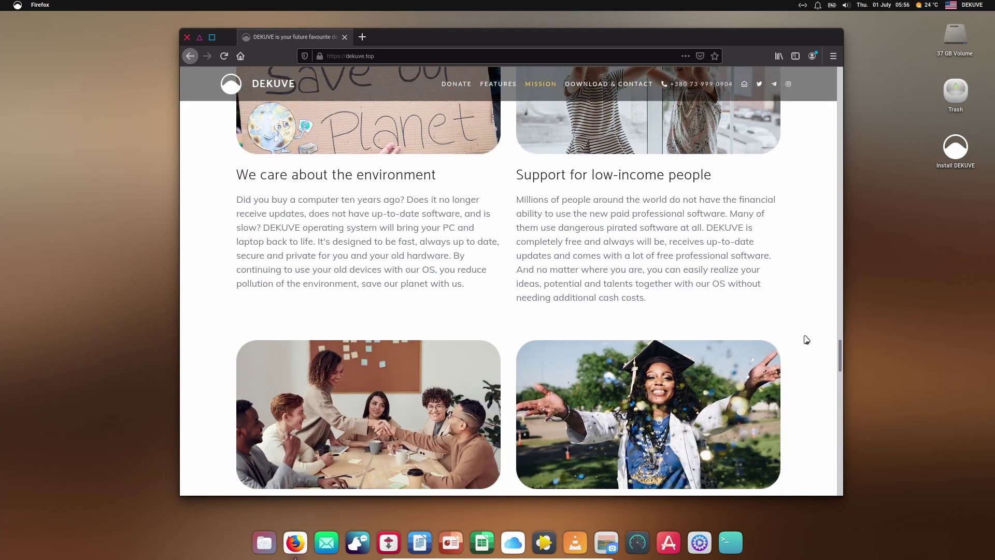
{"action": "scroll", "coordinate": [806, 340], "scroll_direction": "down", "scroll_amount": 2}
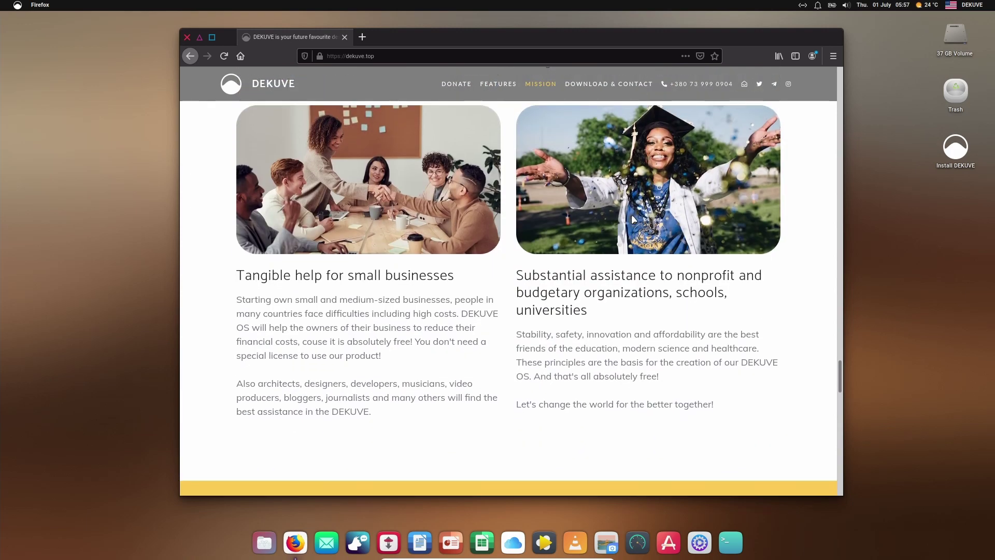
{"action": "scroll", "coordinate": [783, 324], "scroll_direction": "down", "scroll_amount": 1}
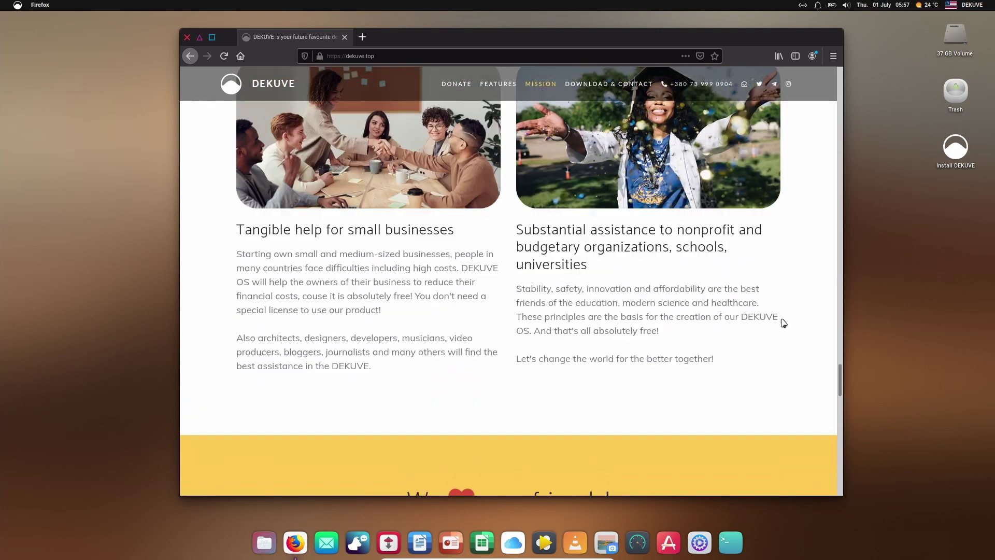
{"action": "scroll", "coordinate": [783, 323], "scroll_direction": "up", "scroll_amount": 6}
Step: Highlight text in the environment and low-income card headings
{"action": "scroll", "coordinate": [784, 323], "scroll_direction": "up", "scroll_amount": 3}
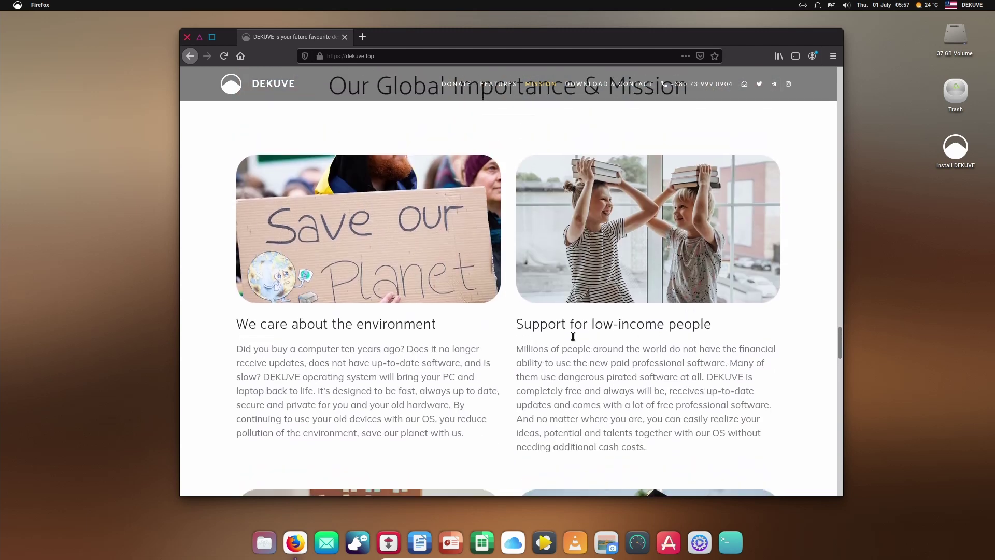
{"action": "left_click_drag", "start_coordinate": [382, 323], "coordinate": [291, 323]}
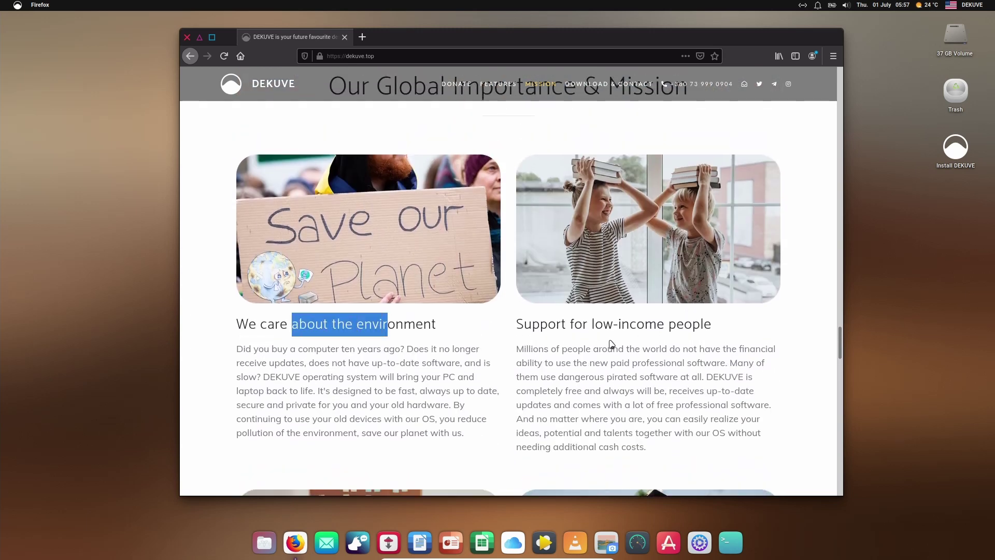
{"action": "left_click_drag", "start_coordinate": [594, 326], "coordinate": [667, 326]}
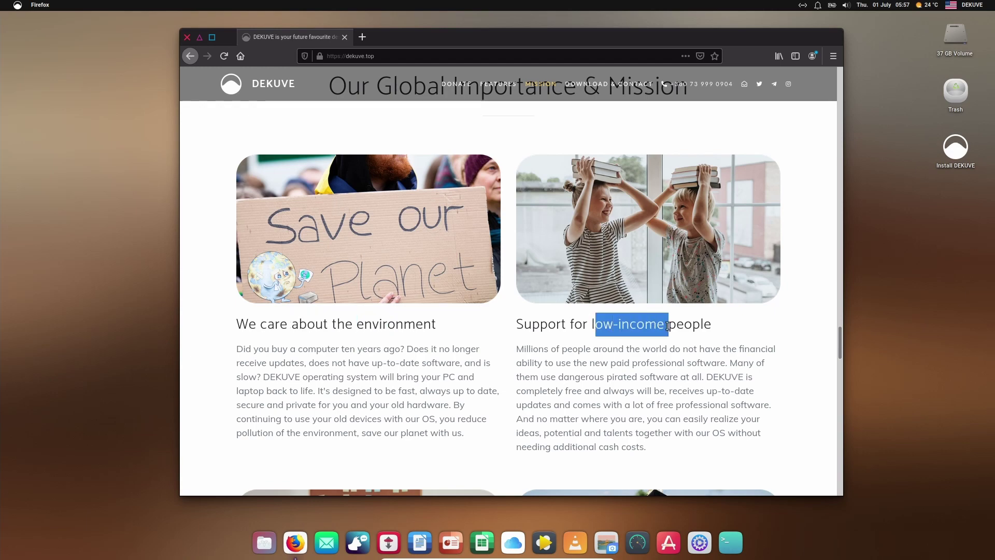
Step: Scroll to the download and Meet a team sections, then minimise Firefox
{"action": "scroll", "coordinate": [772, 345], "scroll_direction": "down", "scroll_amount": 10}
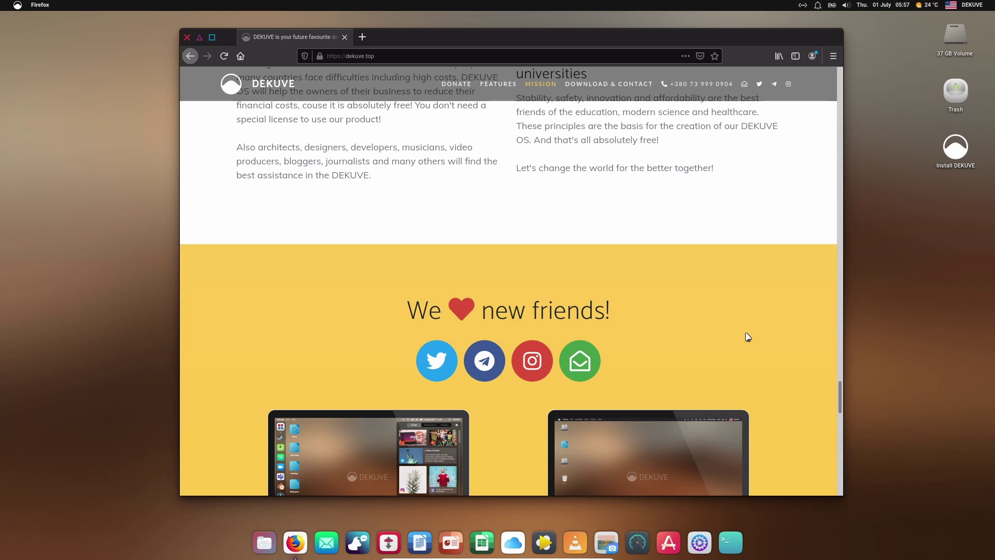
{"action": "scroll", "coordinate": [747, 336], "scroll_direction": "down", "scroll_amount": 5}
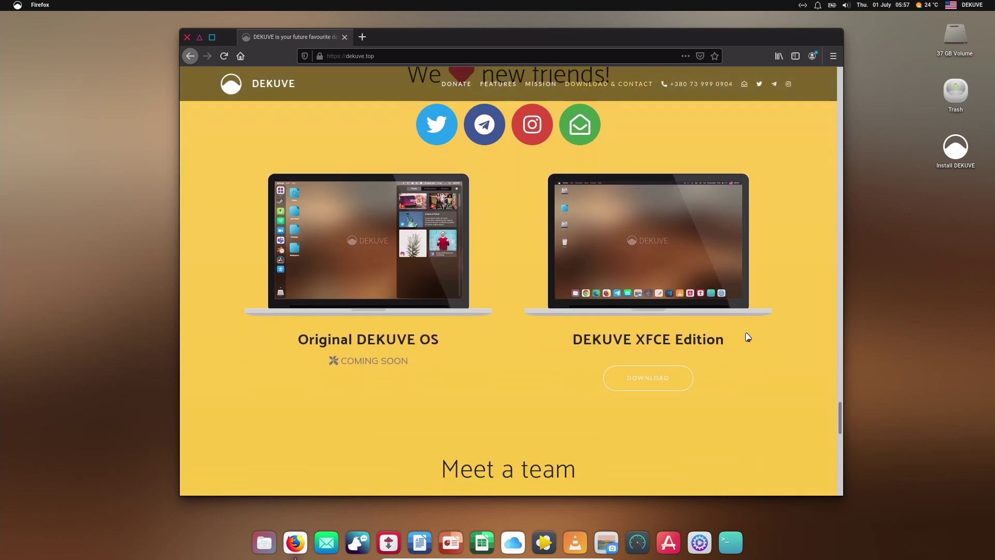
{"action": "scroll", "coordinate": [748, 337], "scroll_direction": "down", "scroll_amount": 12}
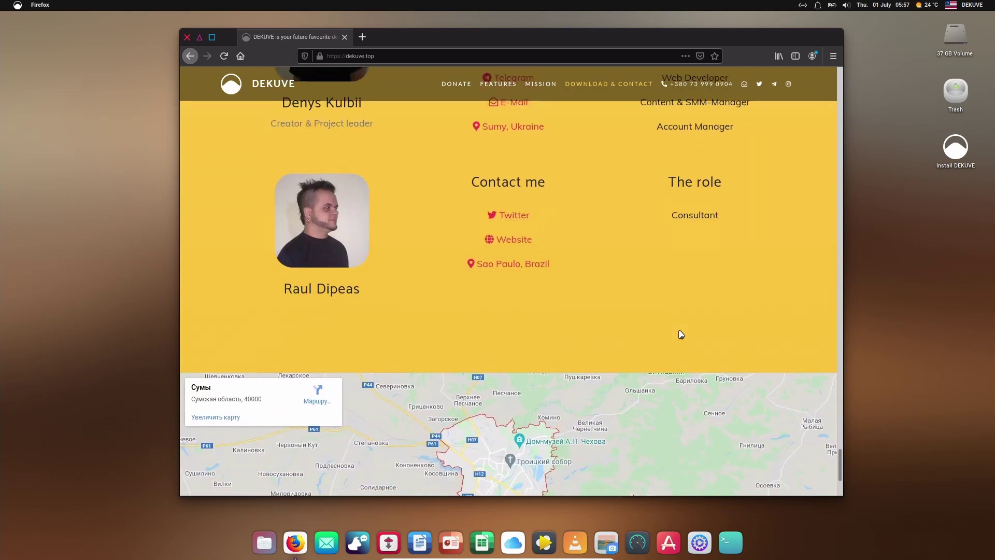
{"action": "scroll", "coordinate": [643, 295], "scroll_direction": "up", "scroll_amount": 10}
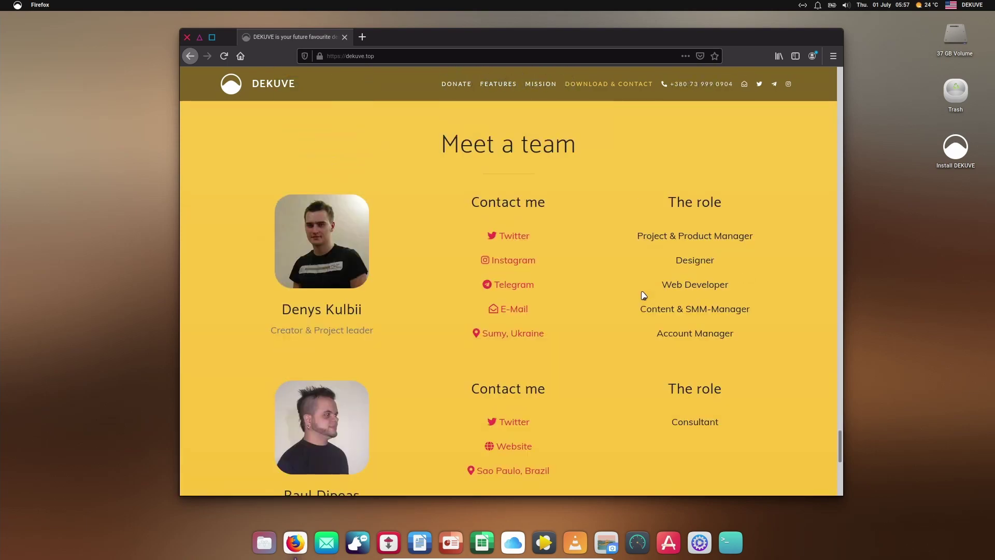
{"action": "scroll", "coordinate": [643, 296], "scroll_direction": "up", "scroll_amount": 15}
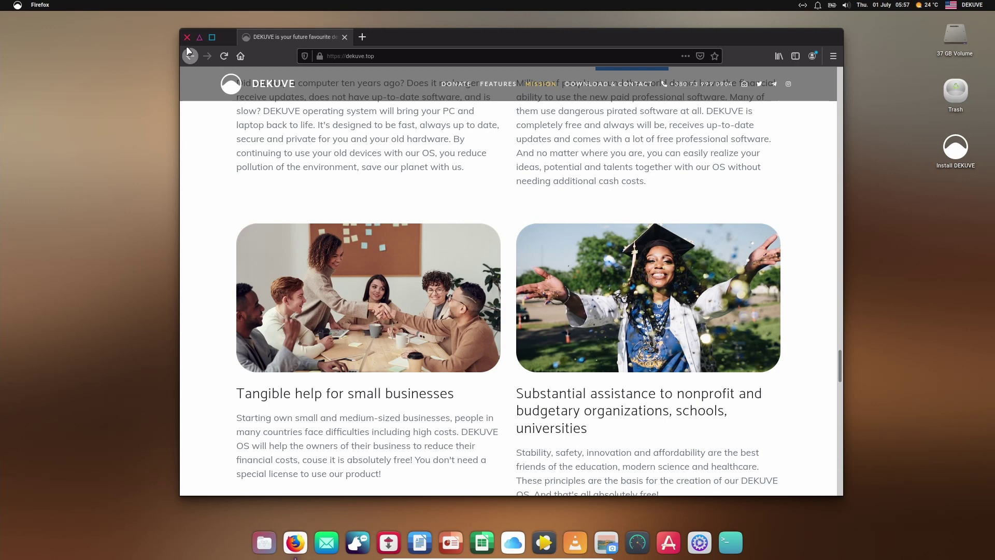
{"action": "left_click", "coordinate": [198, 38]}
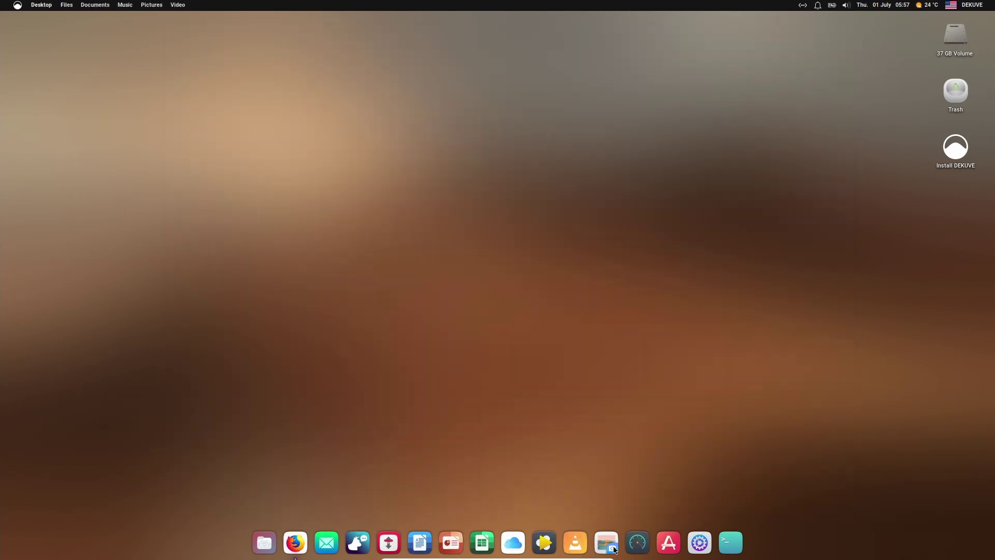
Step: Open a terminal to show the Linux 5.10.0-5-amd64 Debian kernel details with uname -a
{"action": "key", "text": "ctrl+alt+t"}
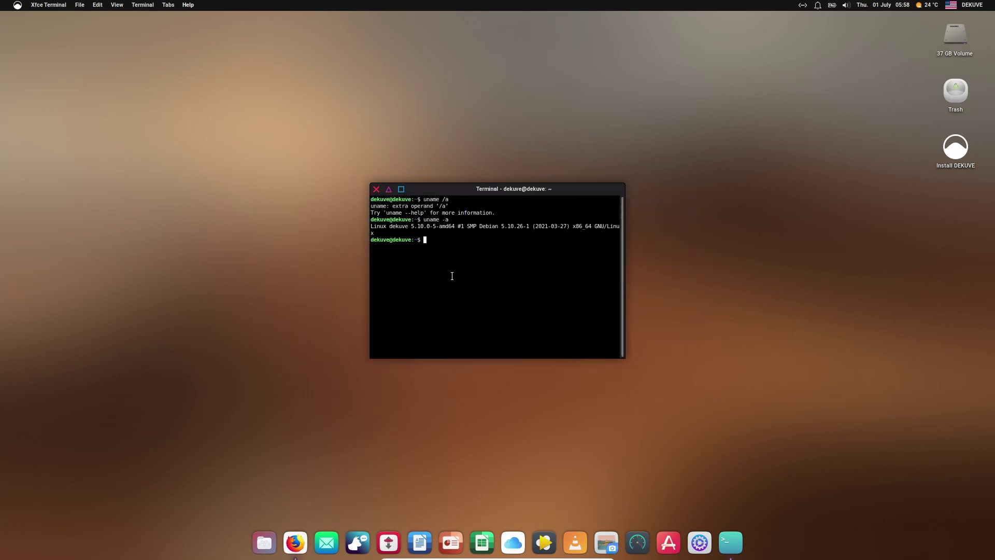
Step: Launch the Install DEKUVE installer from its desktop icon
{"action": "left_click", "coordinate": [952, 161]}
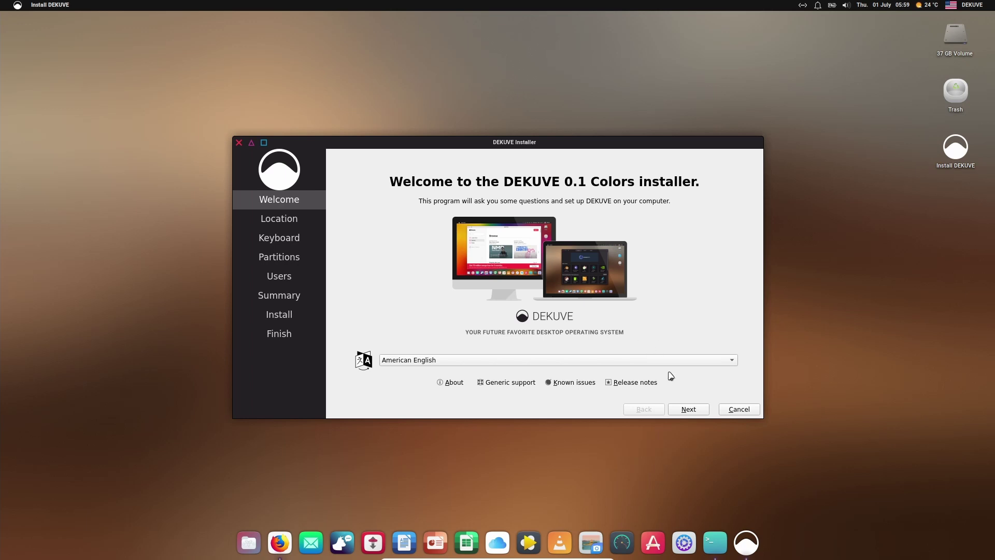
Step: Choose Copenhagen timezone, Danish keyboard and Erase disk, advancing to the Users page
{"action": "left_click", "coordinate": [688, 409]}
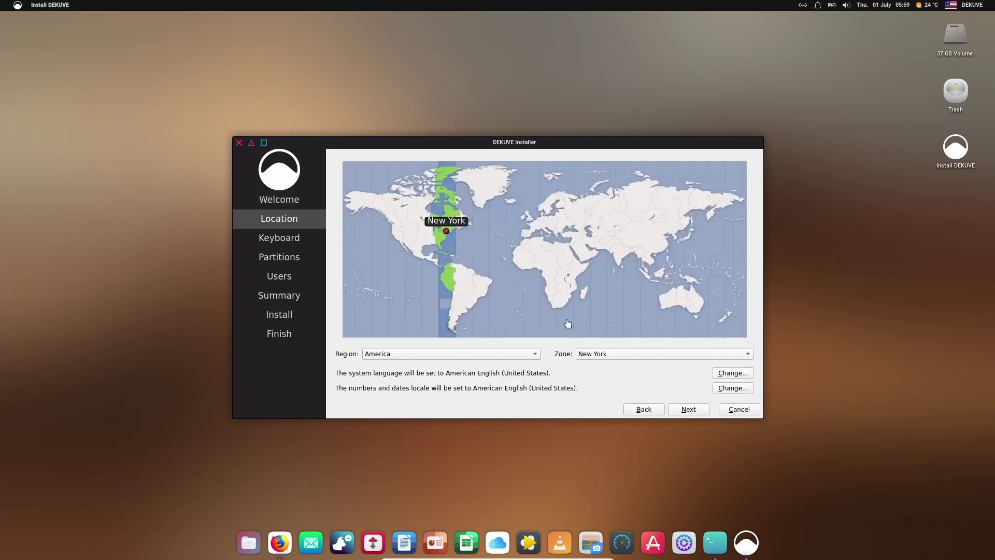
{"action": "left_click", "coordinate": [542, 217]}
{"action": "left_click", "coordinate": [683, 413]}
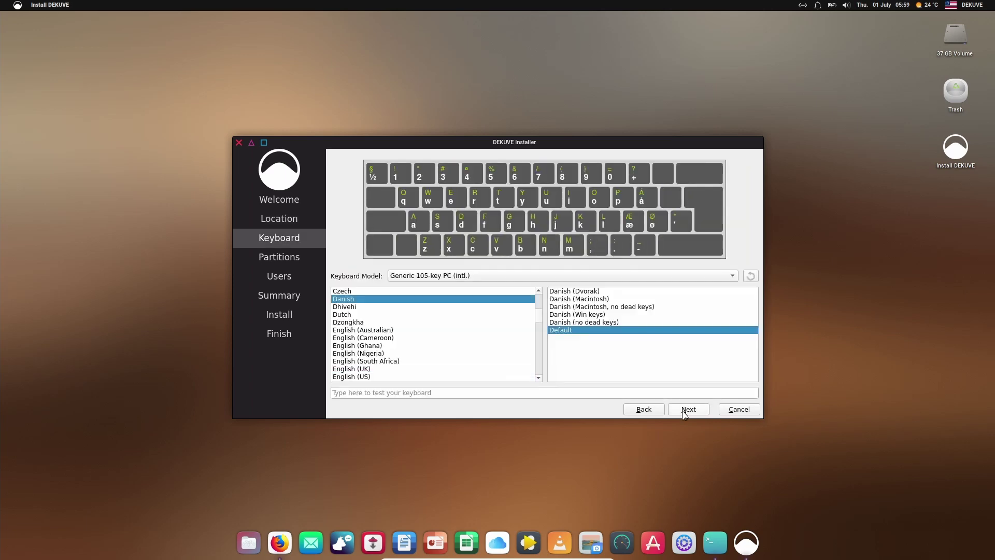
{"action": "left_click", "coordinate": [685, 410]}
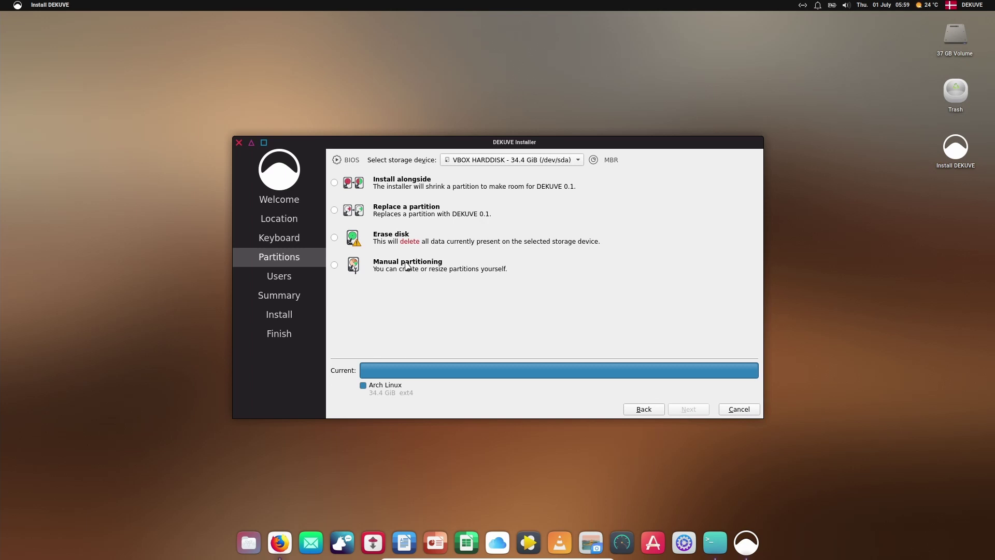
{"action": "left_click", "coordinate": [383, 241]}
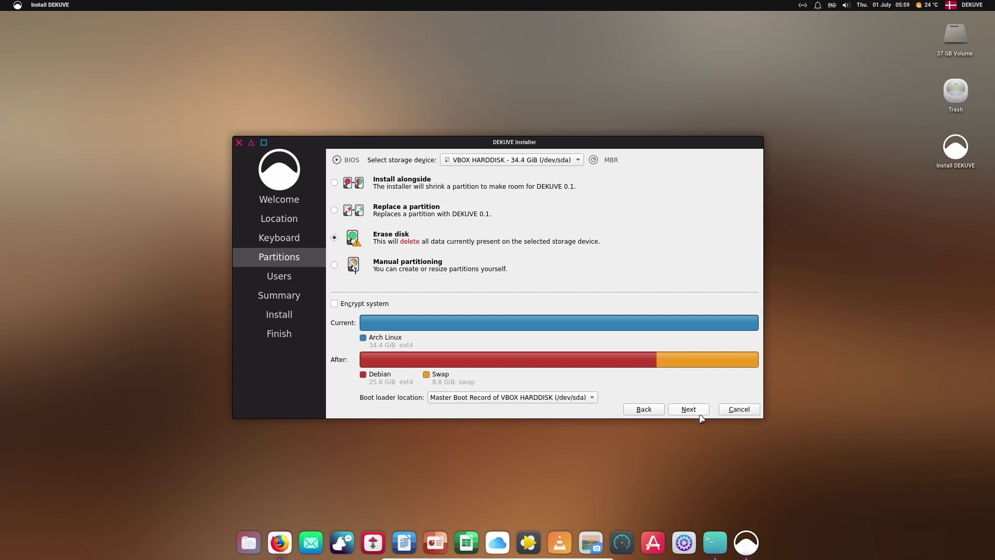
{"action": "left_click", "coordinate": [697, 412]}
Step: Create the 'test' user with a repeated password, review the summary and install DEKUVE
{"action": "type", "text": "t"}
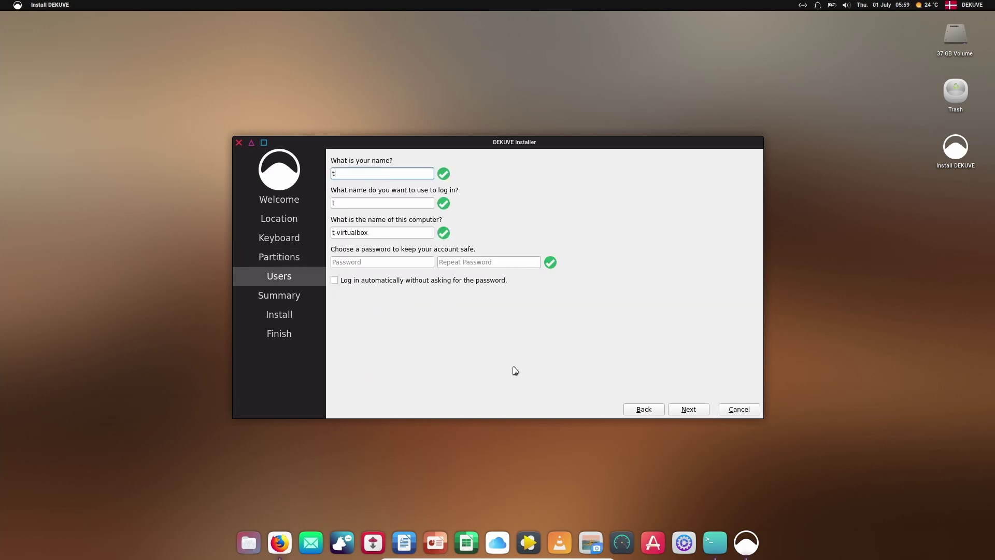
{"action": "type", "text": "est"}
{"action": "key", "text": "Tab"}
{"action": "key", "text": "Tab"}
{"action": "key", "text": "Tab"}
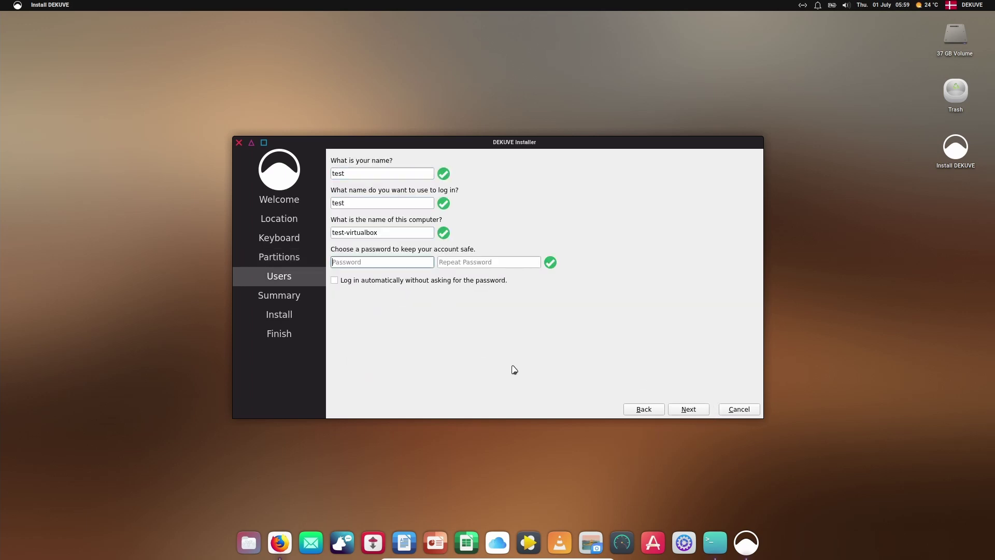
{"action": "type", "text": "123456"}
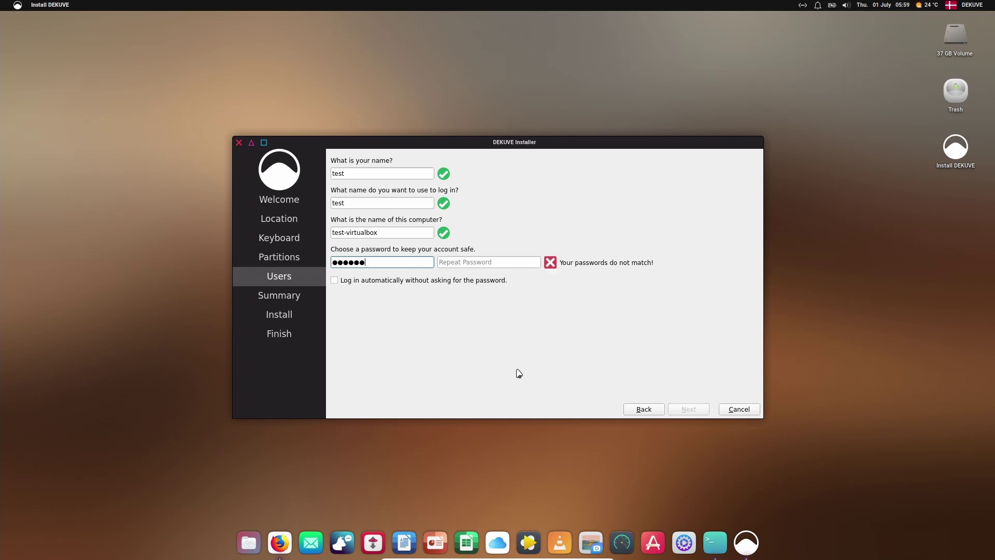
{"action": "key", "text": "Tab"}
{"action": "type", "text": "123456"}
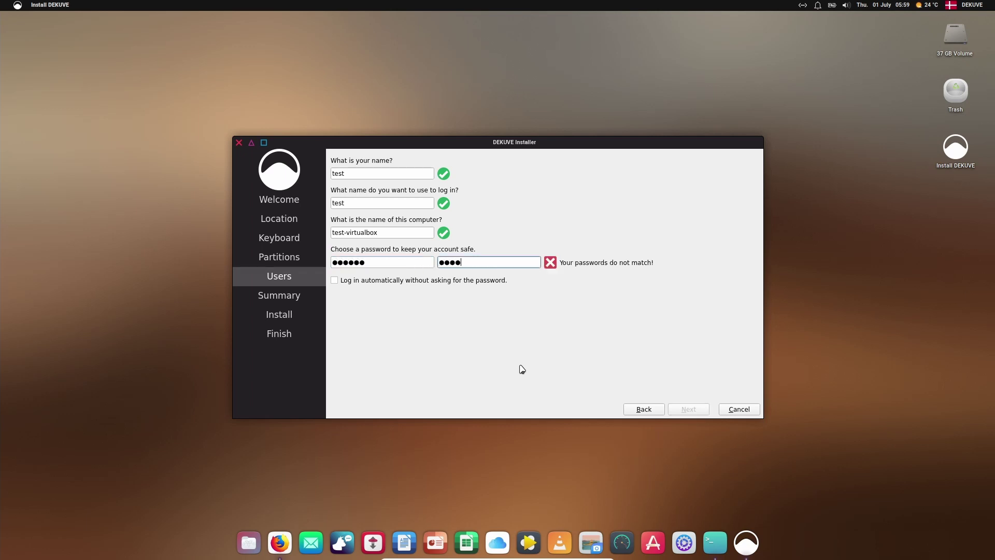
{"action": "left_click", "coordinate": [684, 410]}
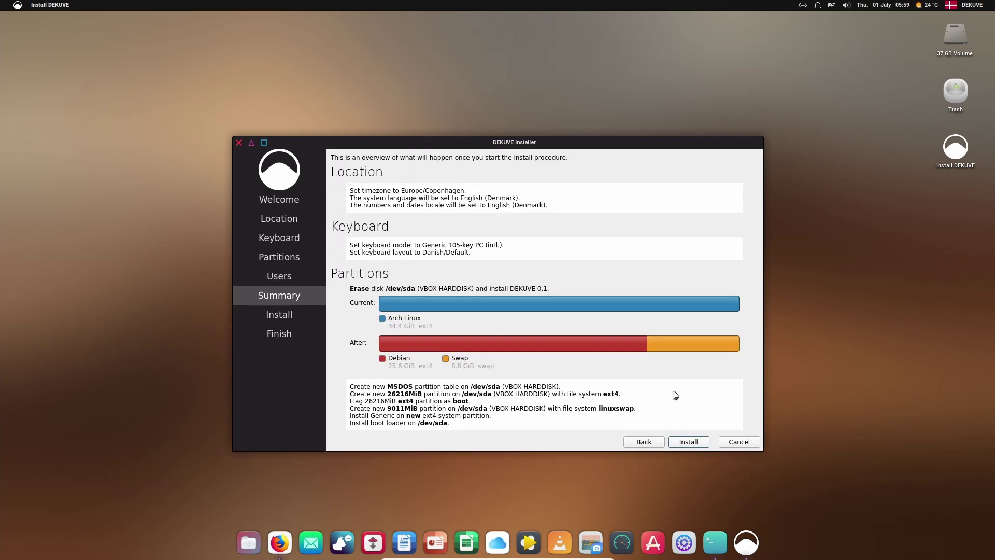
{"action": "left_click", "coordinate": [694, 439]}
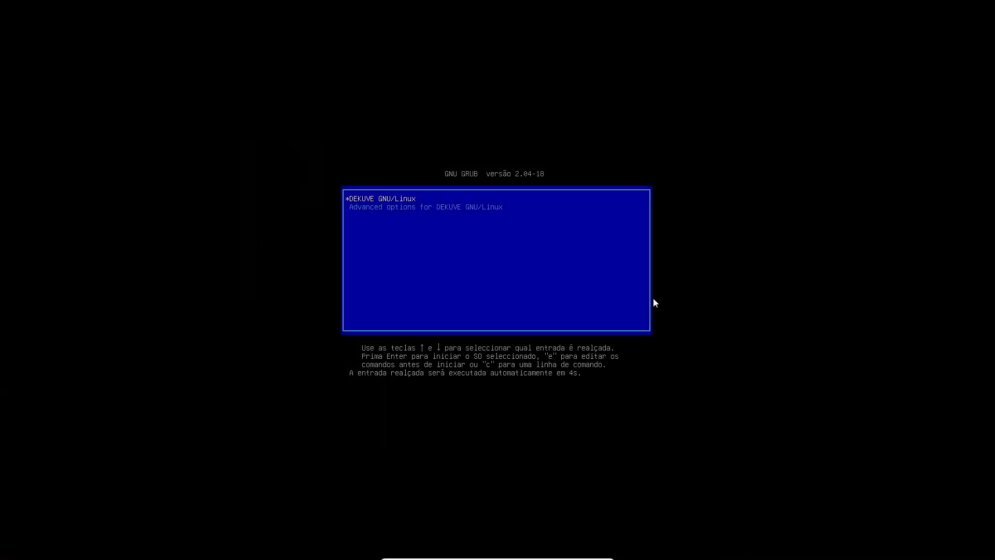
Step: Halt the GRUB countdown and boot the DEKUVE GNU/Linux entry
{"action": "key", "text": "Up"}
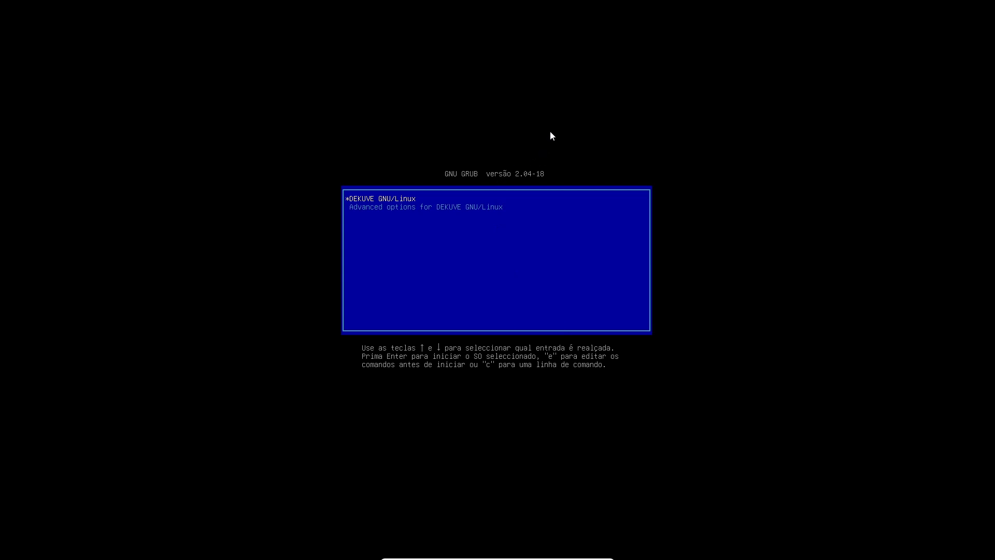
{"action": "key", "text": "Return"}
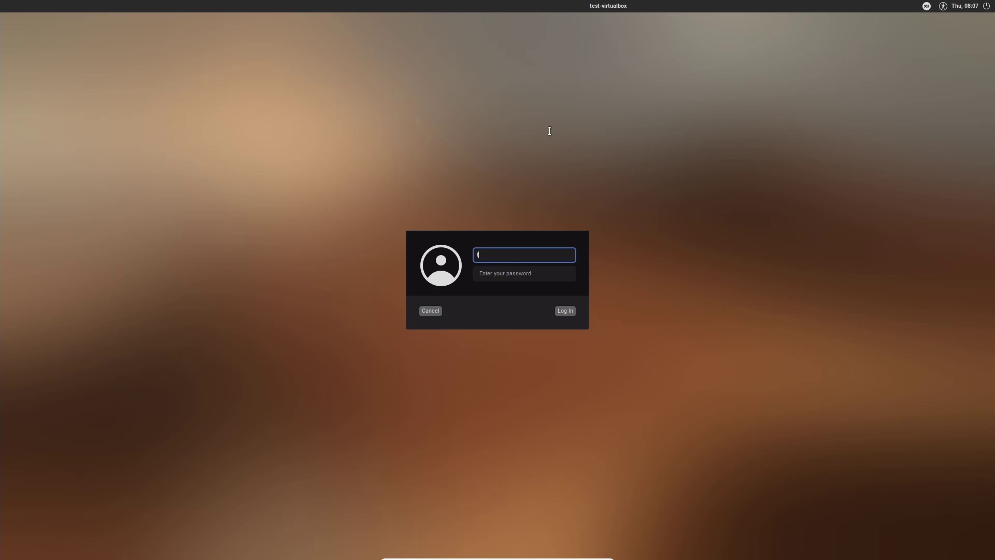
Step: Log in with the user name and password and dismiss the connection notification
{"action": "type", "text": "t"}
{"action": "key", "text": "Tab"}
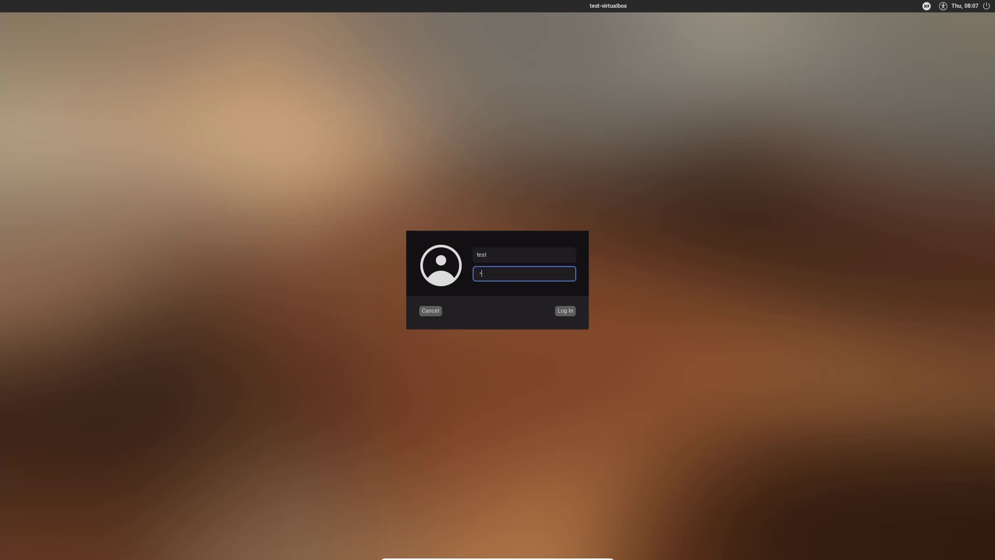
{"action": "key", "text": "Return"}
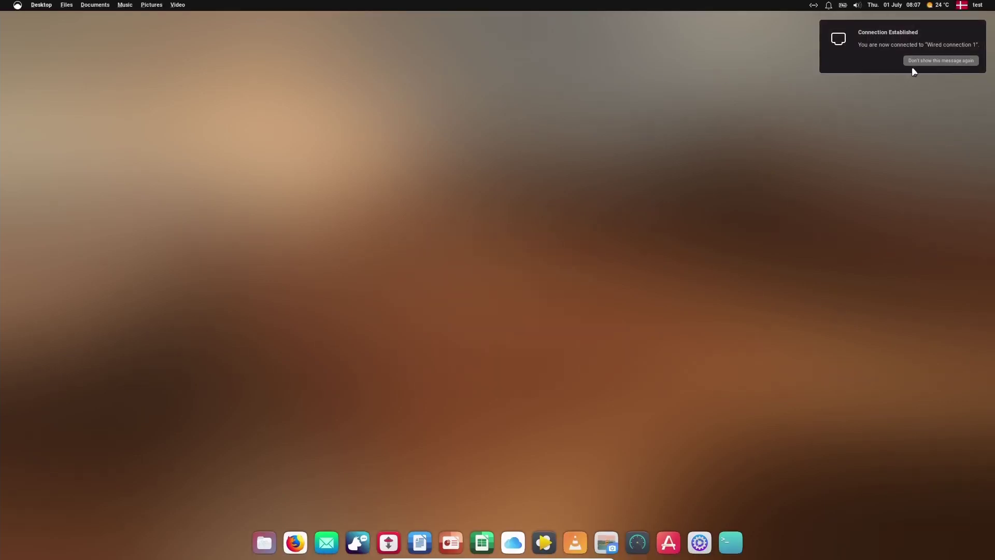
{"action": "left_click", "coordinate": [913, 68]}
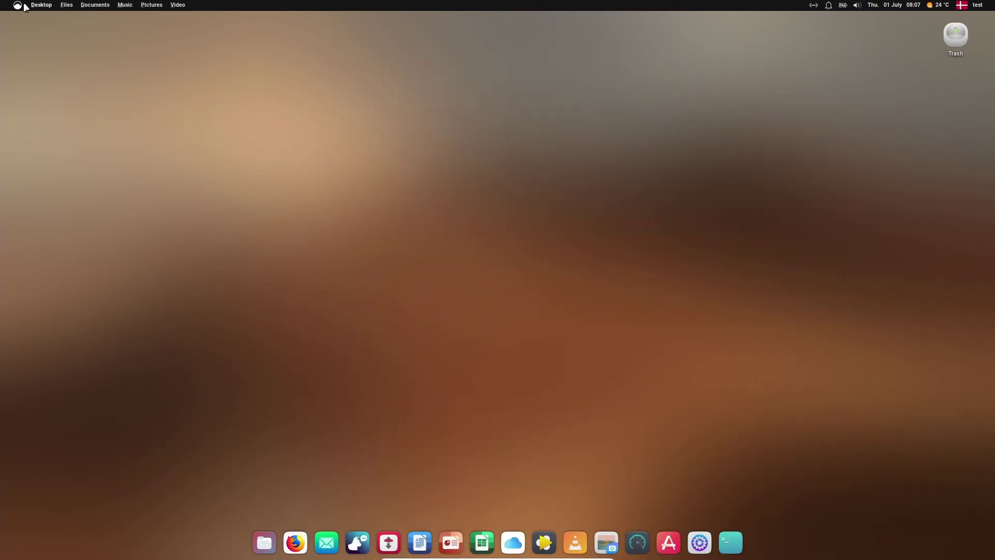
Step: Open and close the application menu, then launch Thunar and other bundled apps from the dock
{"action": "left_click", "coordinate": [17, 7]}
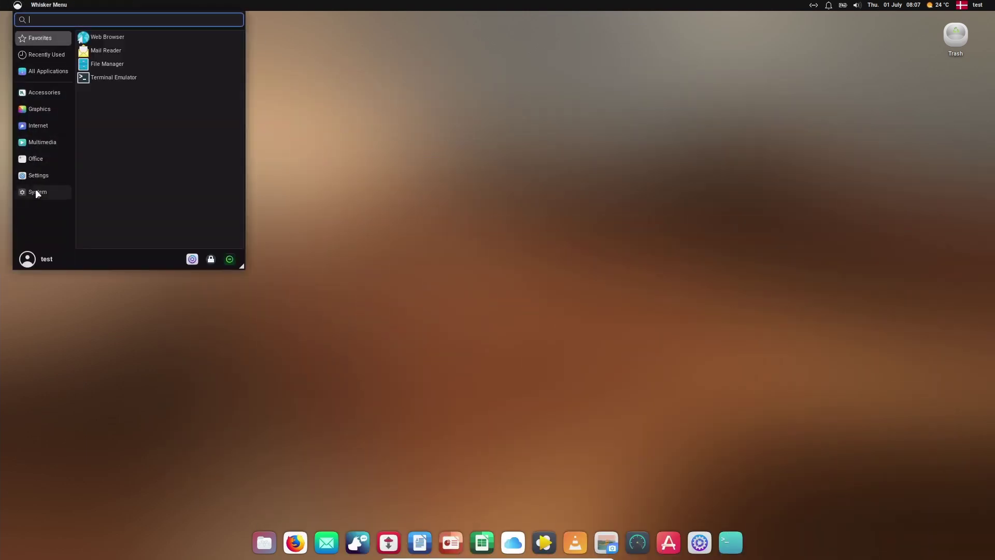
{"action": "left_click", "coordinate": [361, 402]}
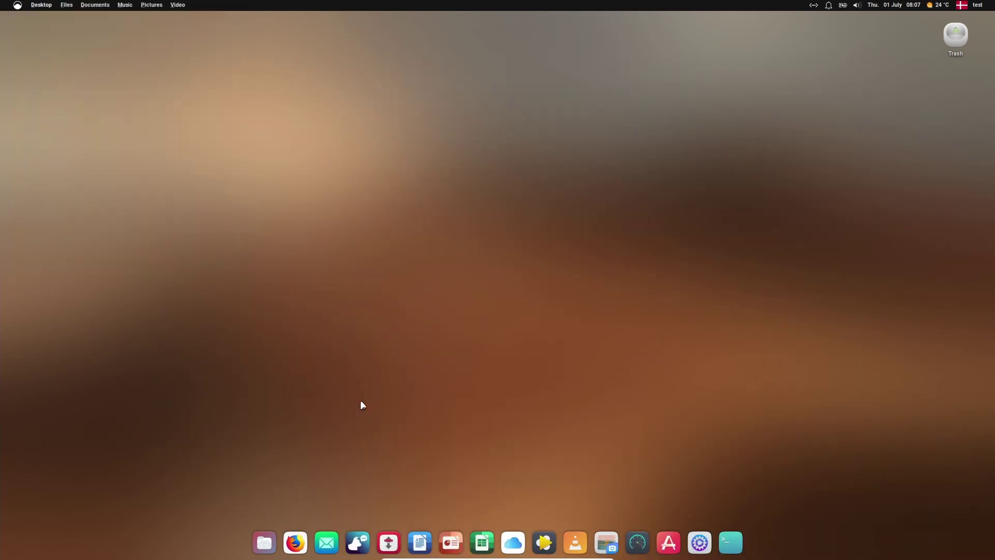
{"action": "left_click", "coordinate": [266, 542]}
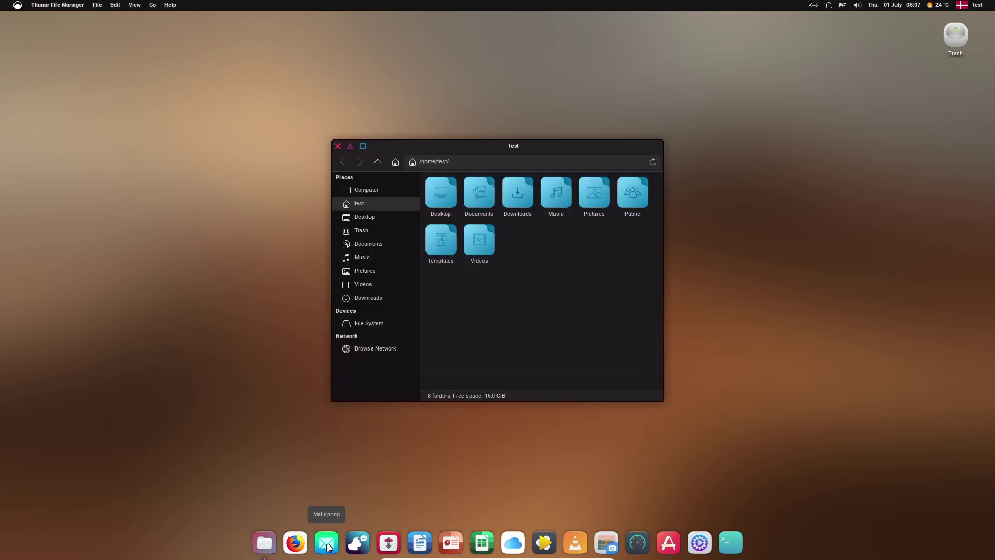
{"action": "left_click", "coordinate": [388, 543]}
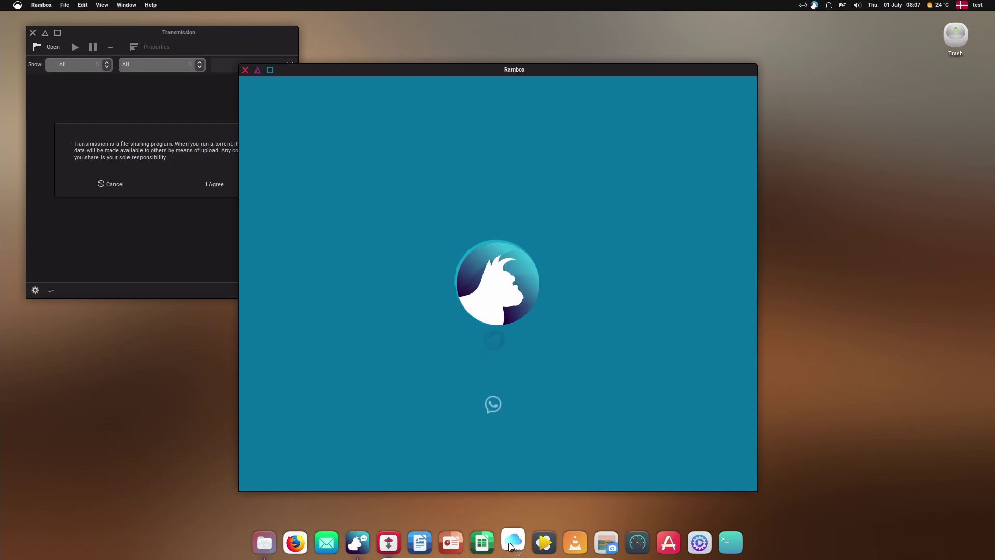
{"action": "left_click", "coordinate": [544, 542]}
{"action": "left_click", "coordinate": [575, 543]}
{"action": "left_click", "coordinate": [607, 542]}
{"action": "left_click", "coordinate": [637, 542]}
{"action": "left_click", "coordinate": [692, 544]}
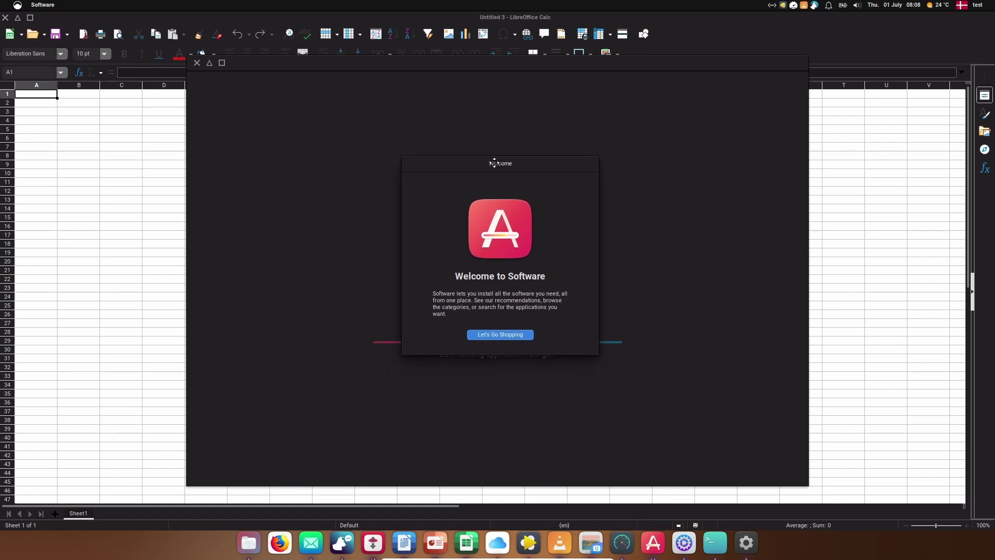
Step: Dismiss the Software welcome, the tip of the day and the template chooser, and close the presentation program
{"action": "left_click", "coordinate": [490, 349]}
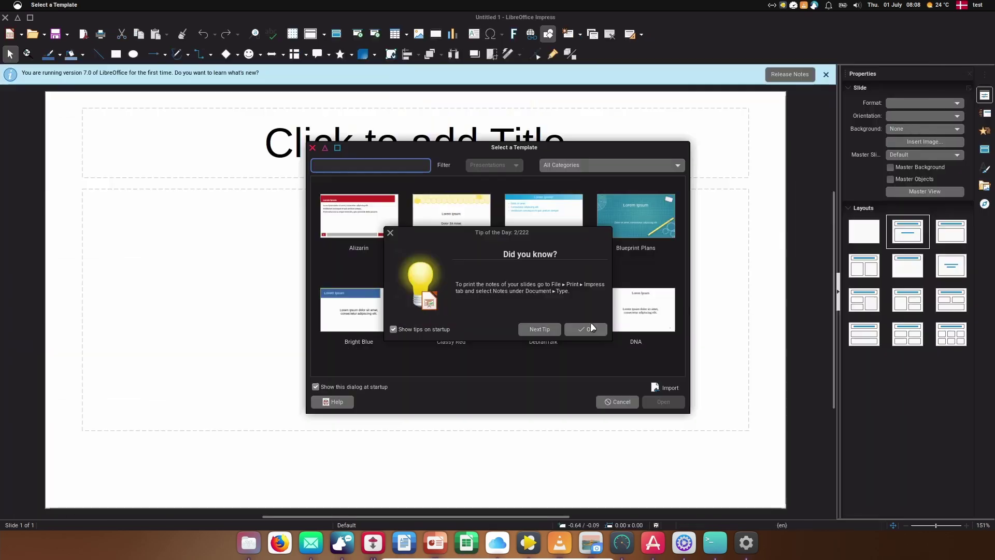
{"action": "left_click", "coordinate": [586, 328]}
{"action": "left_click", "coordinate": [312, 148]}
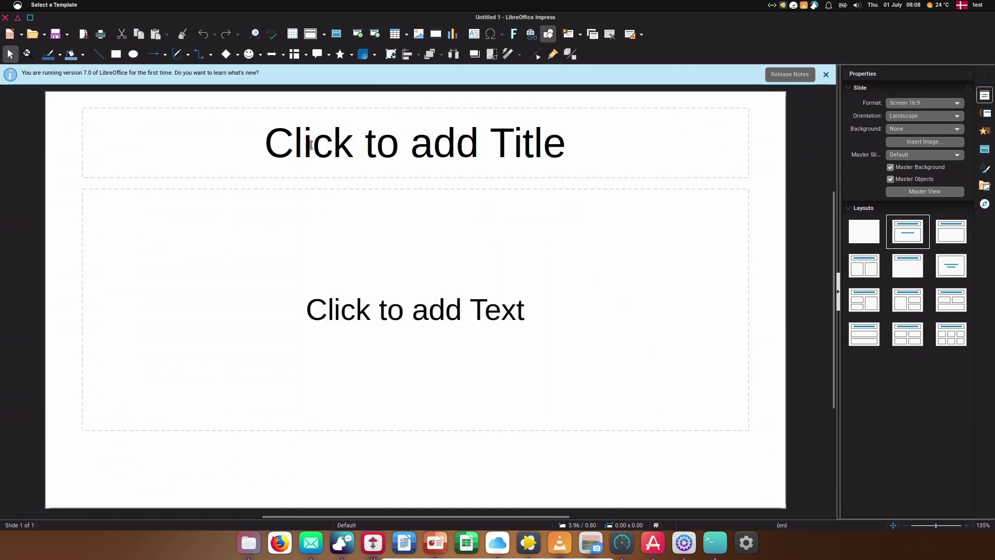
{"action": "left_click", "coordinate": [6, 17]}
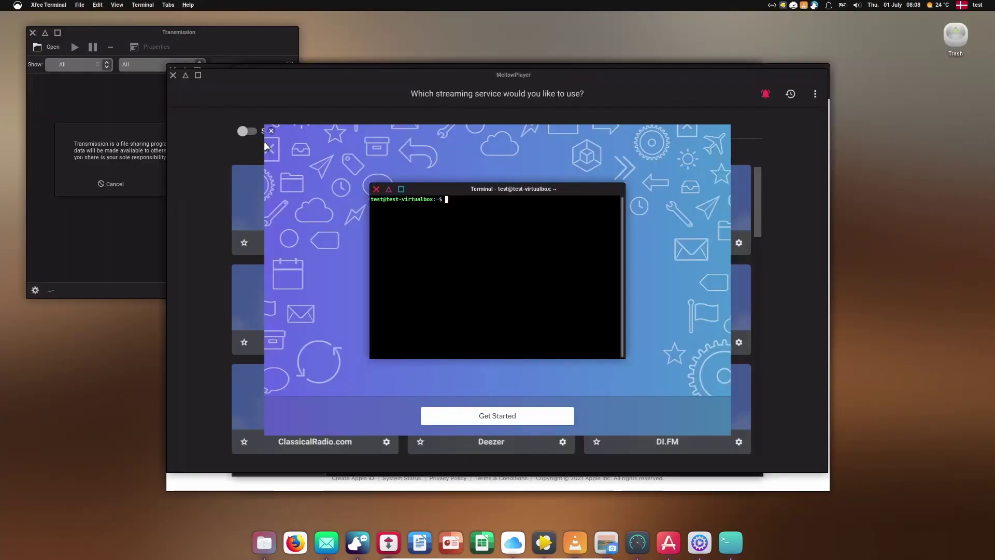
Step: Move the terminal aside and close Mailspring, MellowPlayer and Shotwell, raising VLC's privacy dialog
{"action": "left_click_drag", "start_coordinate": [487, 185], "coordinate": [812, 257]}
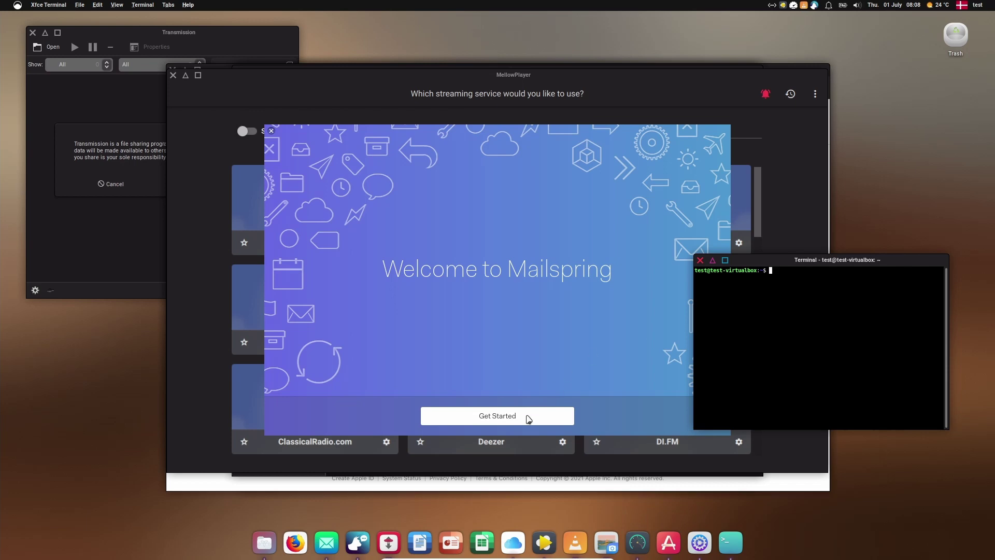
{"action": "left_click", "coordinate": [270, 132]}
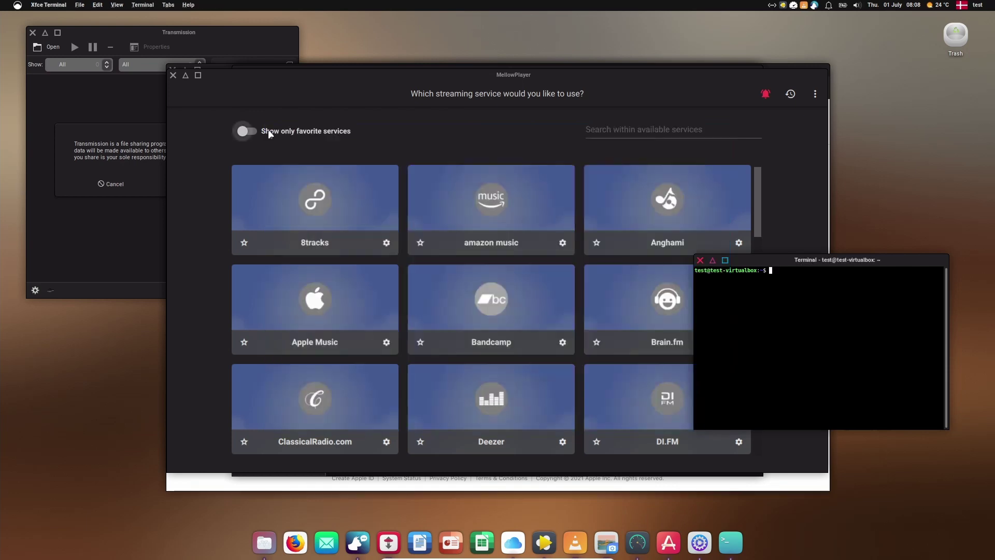
{"action": "left_click", "coordinate": [290, 83]}
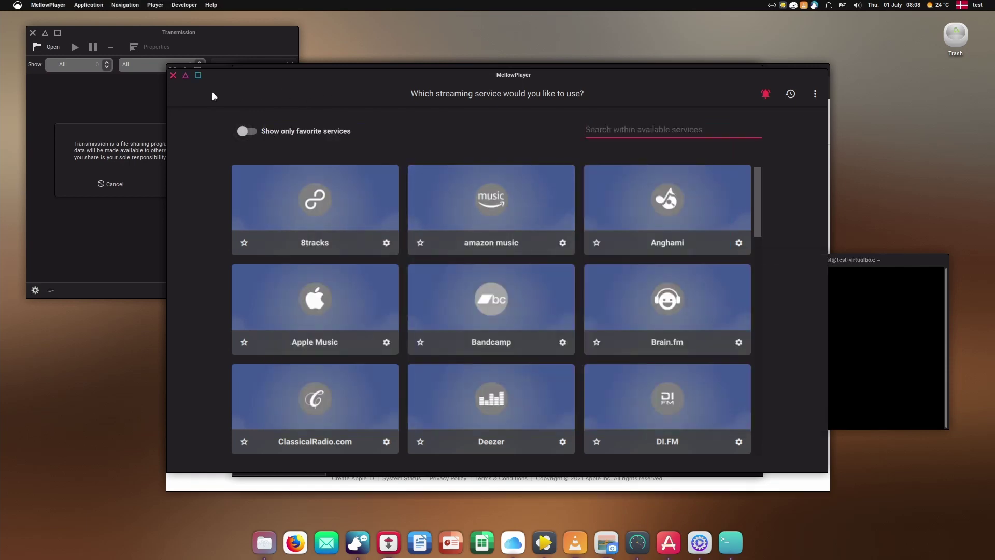
{"action": "left_click", "coordinate": [173, 75]}
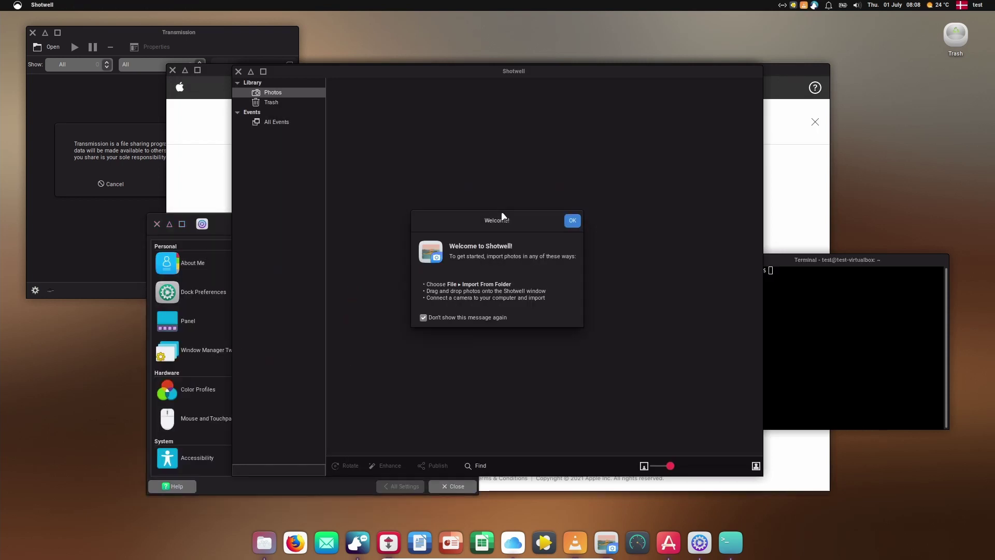
{"action": "left_click", "coordinate": [572, 225]}
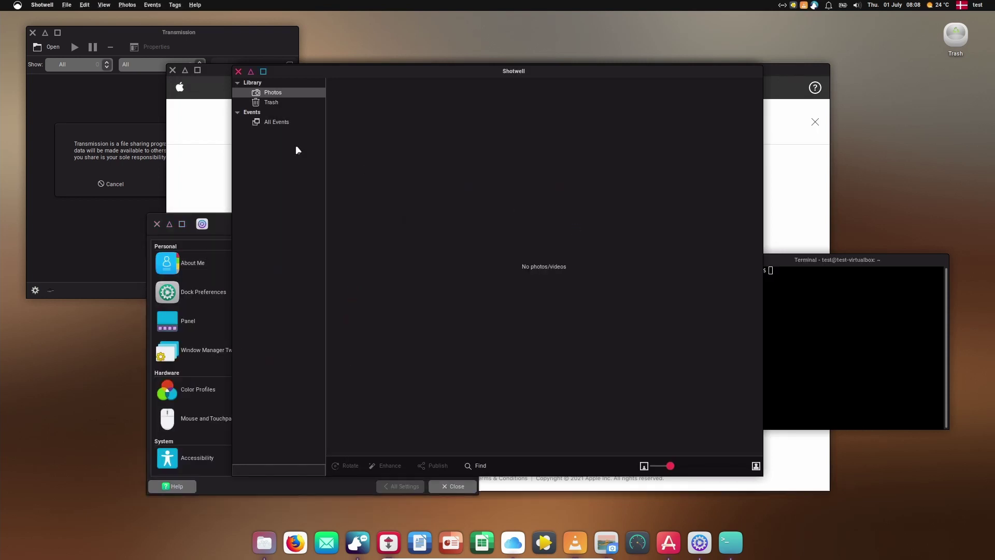
{"action": "left_click", "coordinate": [238, 71]}
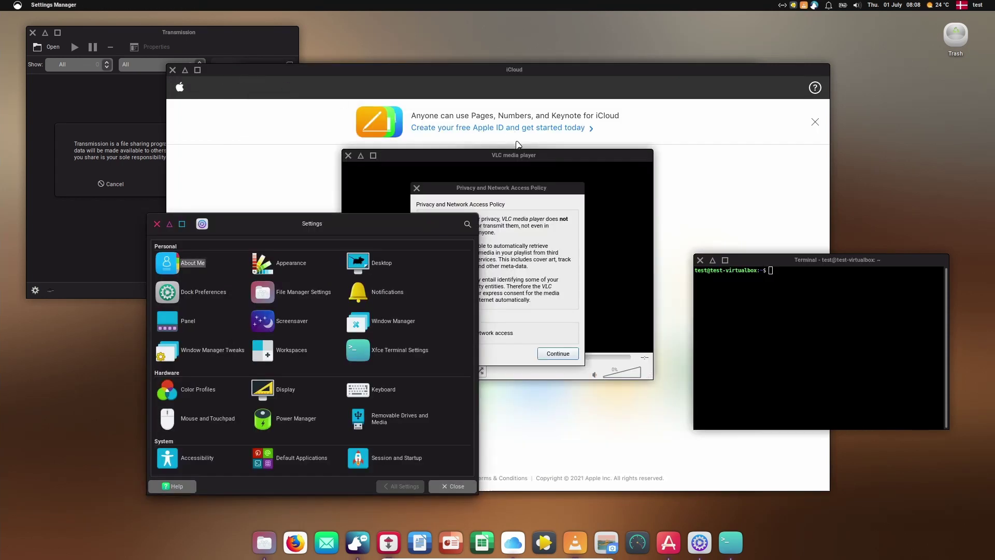
{"action": "left_click", "coordinate": [540, 194]}
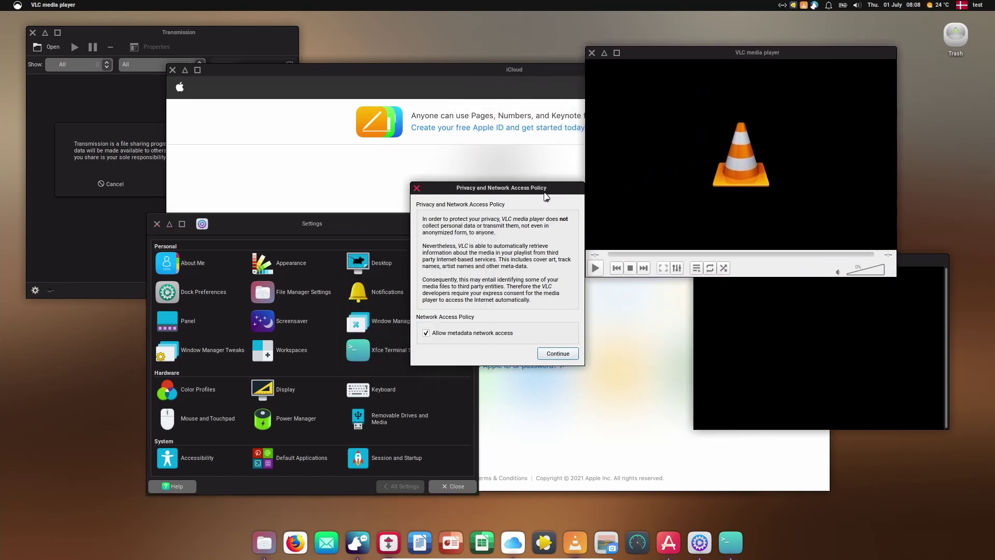
Step: Accept VLC's privacy policy and move the VLC window up and left
{"action": "left_click_drag", "start_coordinate": [561, 197], "coordinate": [493, 145]}
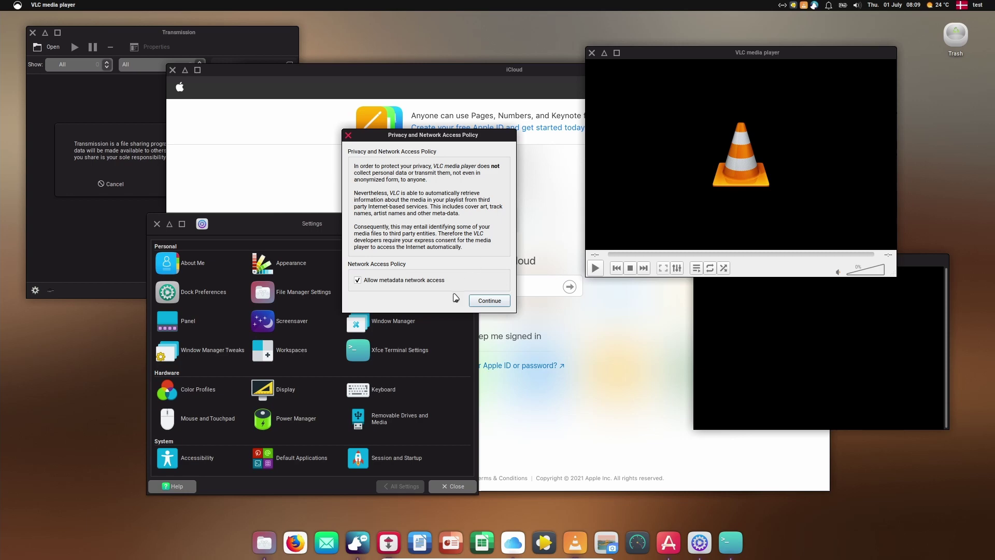
{"action": "left_click", "coordinate": [478, 301]}
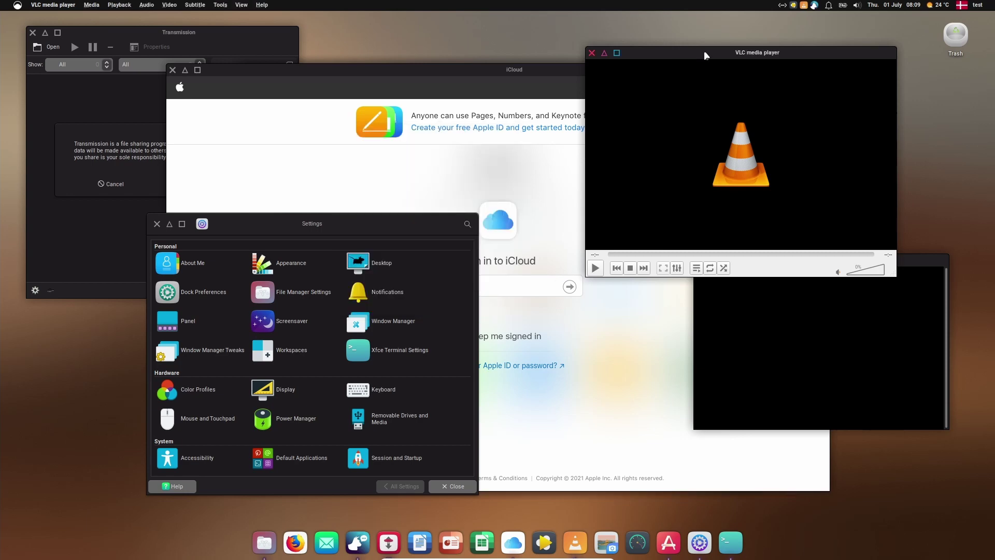
{"action": "left_click_drag", "start_coordinate": [707, 54], "coordinate": [657, 31]}
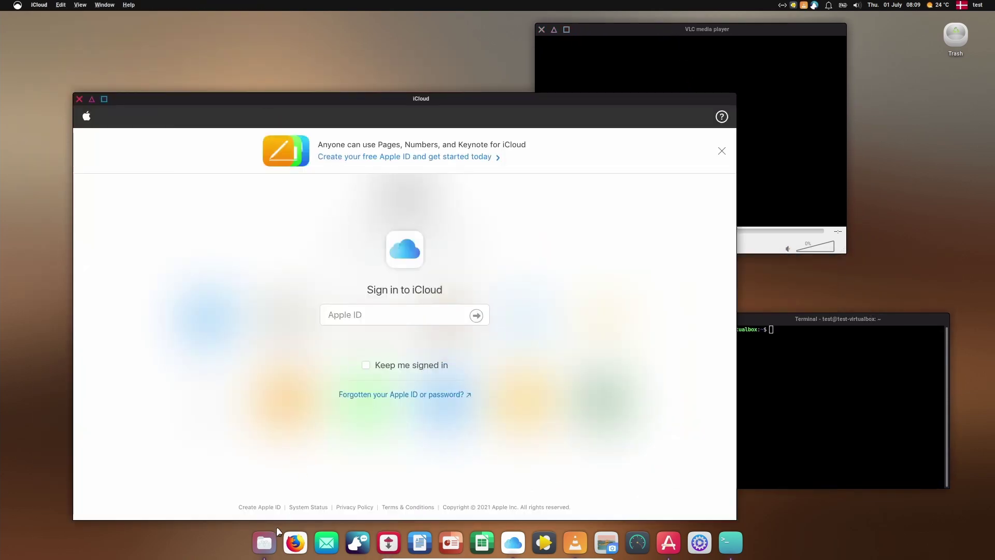
Step: Open the home folder in the file manager and dismiss the software updates notice
{"action": "left_click", "coordinate": [265, 542]}
{"action": "left_click_drag", "start_coordinate": [626, 35], "coordinate": [624, 64]}
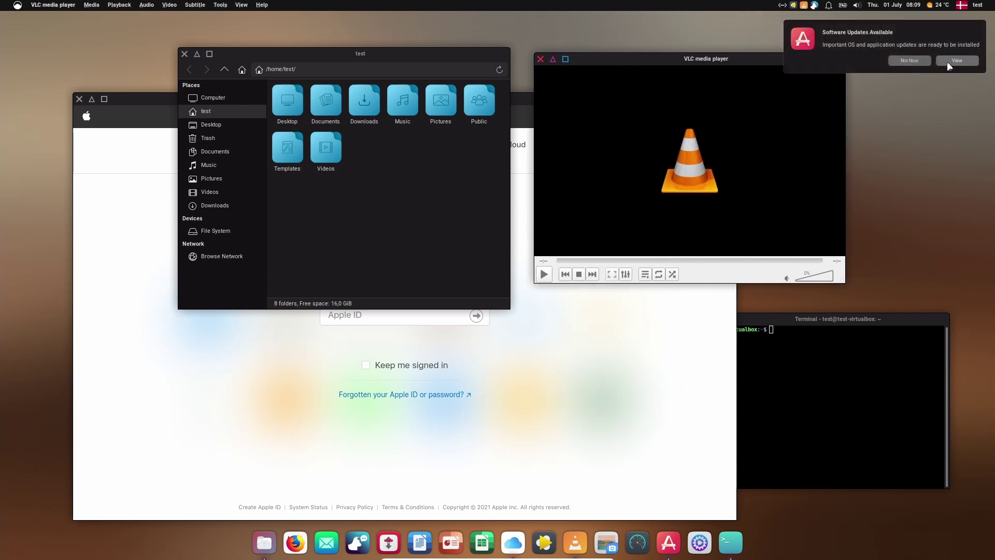
{"action": "left_click", "coordinate": [925, 61]}
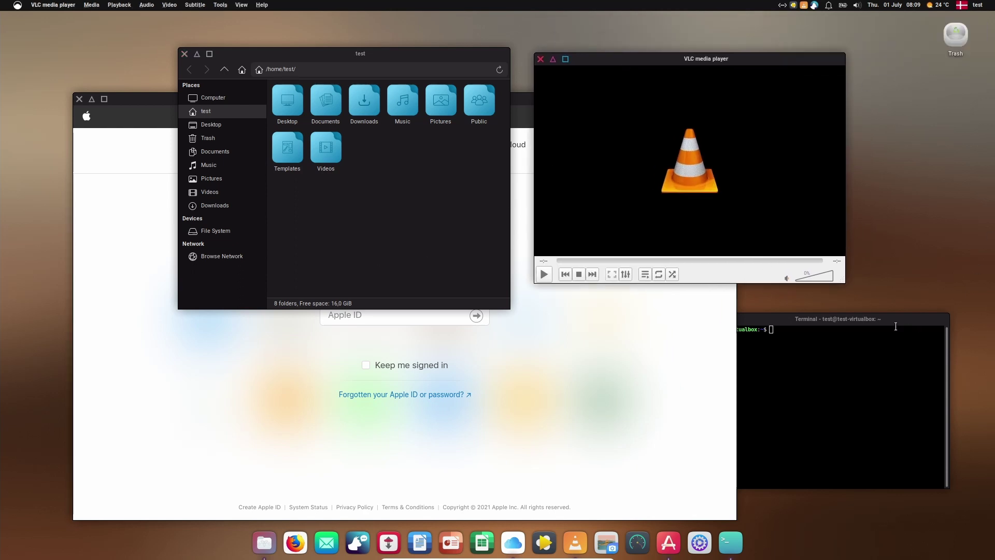
Step: Reposition the running-upgrade terminal and show its 0.8.10 About box
{"action": "left_click_drag", "start_coordinate": [890, 322], "coordinate": [787, 312]}
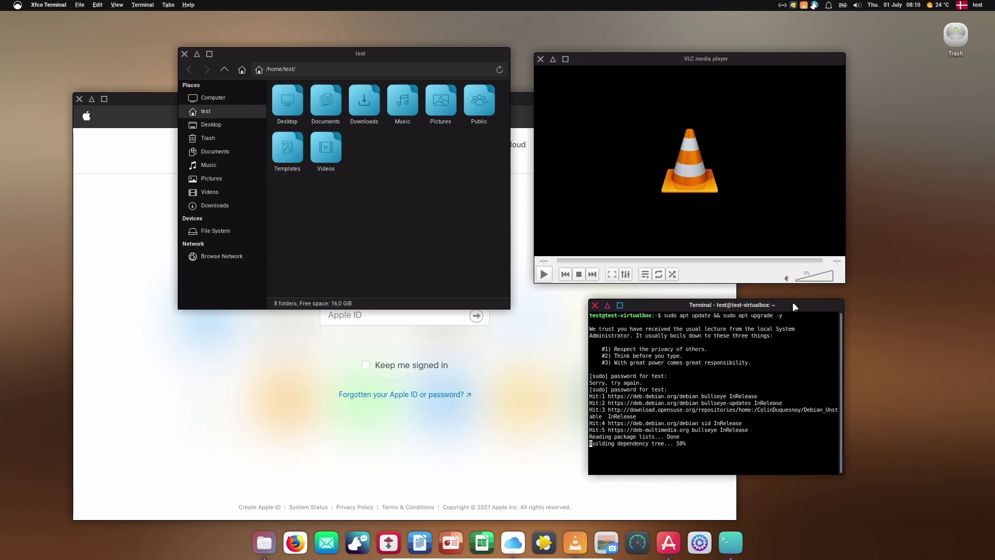
{"action": "left_click_drag", "start_coordinate": [792, 304], "coordinate": [922, 317]}
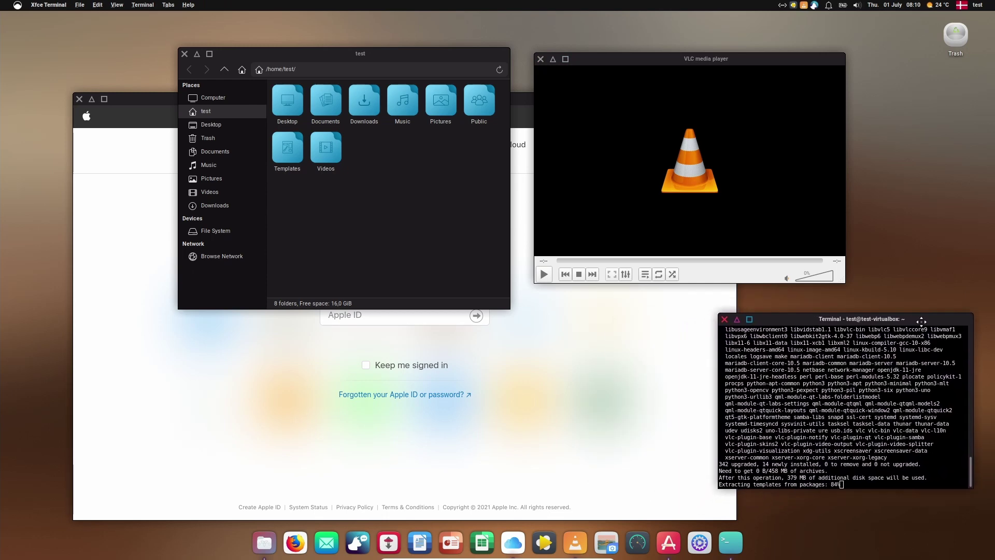
{"action": "left_click", "coordinate": [188, 5]}
{"action": "left_click", "coordinate": [207, 29]}
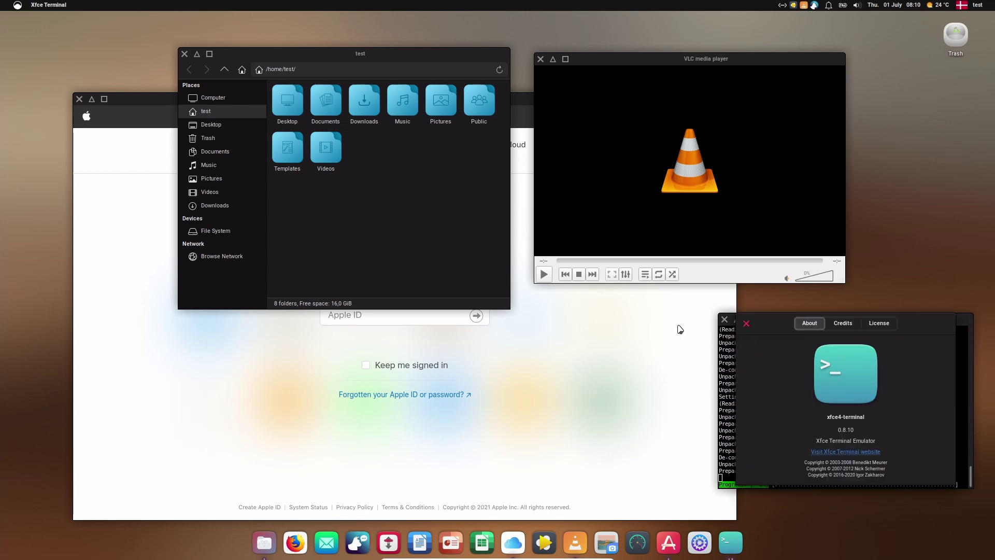
Step: Close the terminal's About box, nudge the VLC window up-left, and focus the file manager
{"action": "left_click", "coordinate": [749, 326]}
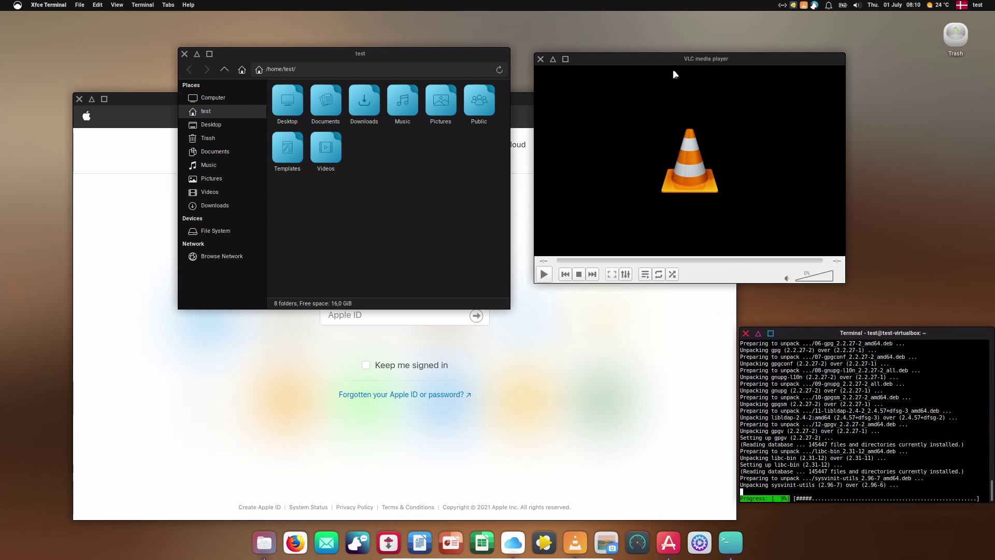
{"action": "left_click_drag", "start_coordinate": [671, 59], "coordinate": [660, 50]}
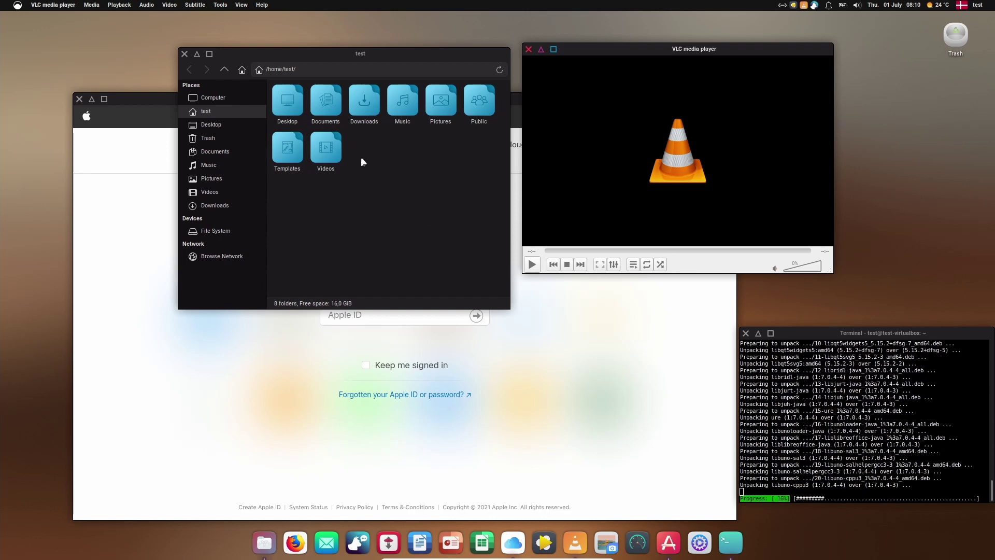
{"action": "left_click", "coordinate": [378, 173]}
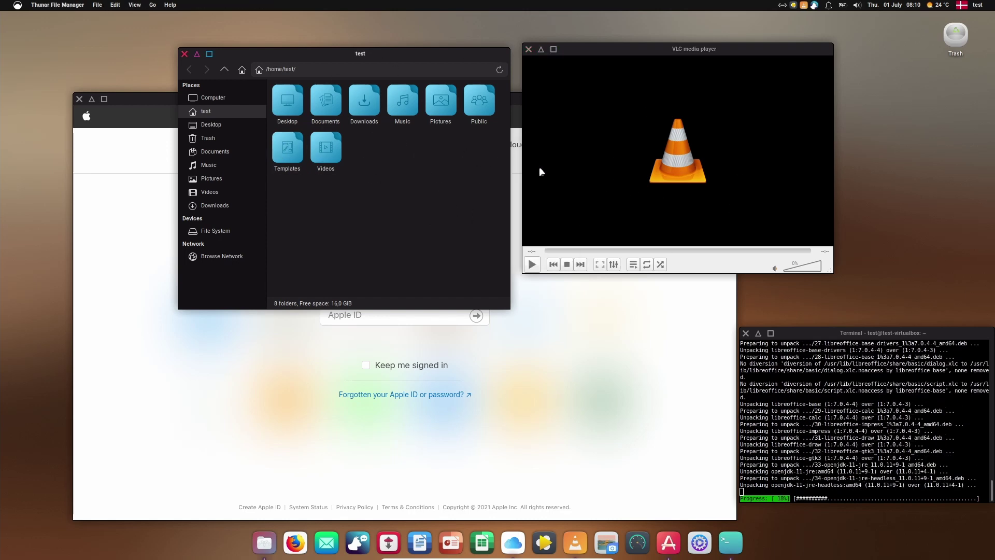
{"action": "left_click", "coordinate": [18, 7]}
Step: Browse the Appearance Style and Icons themes (DEKUVE, DEKUVE-Light), then return to All Settings
{"action": "left_click", "coordinate": [191, 260]}
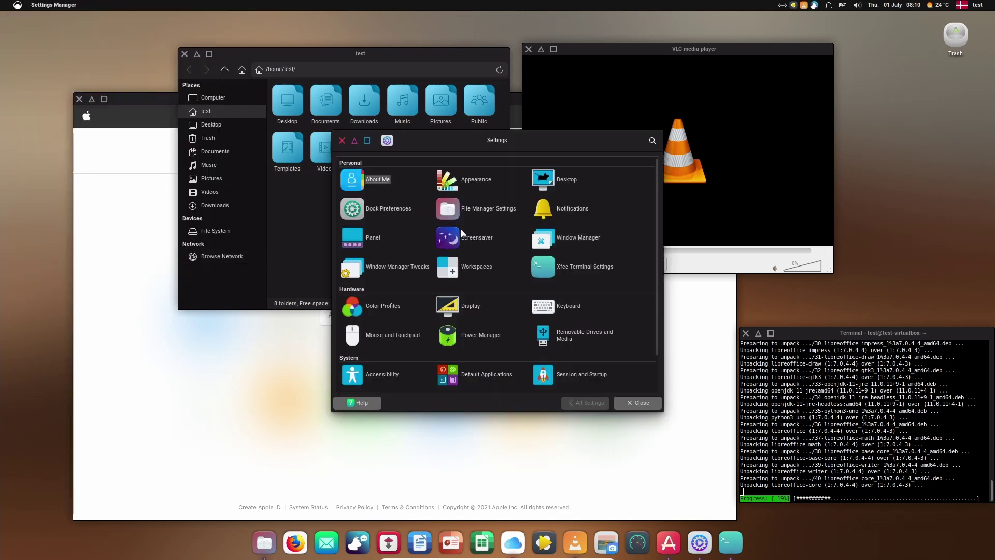
{"action": "left_click", "coordinate": [458, 182]}
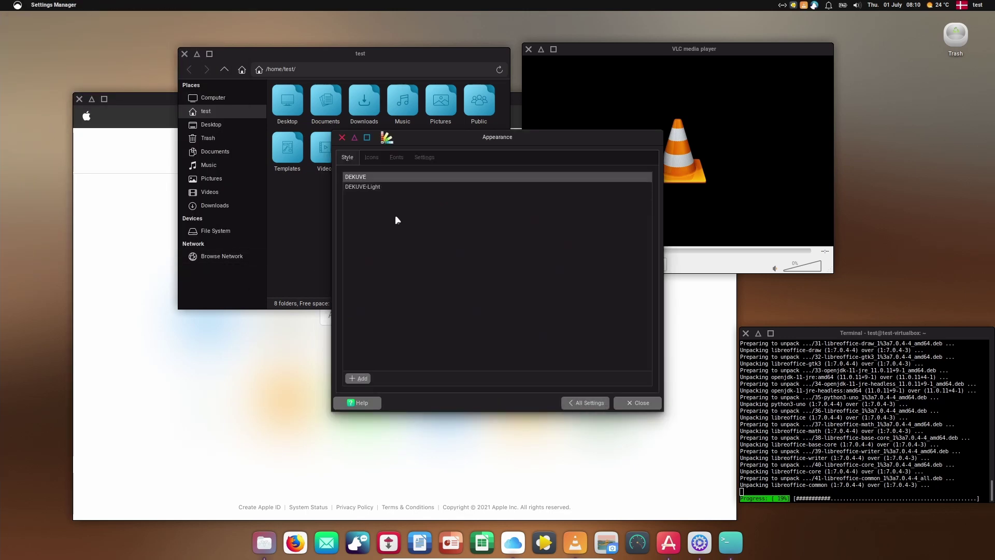
{"action": "left_click", "coordinate": [371, 155]}
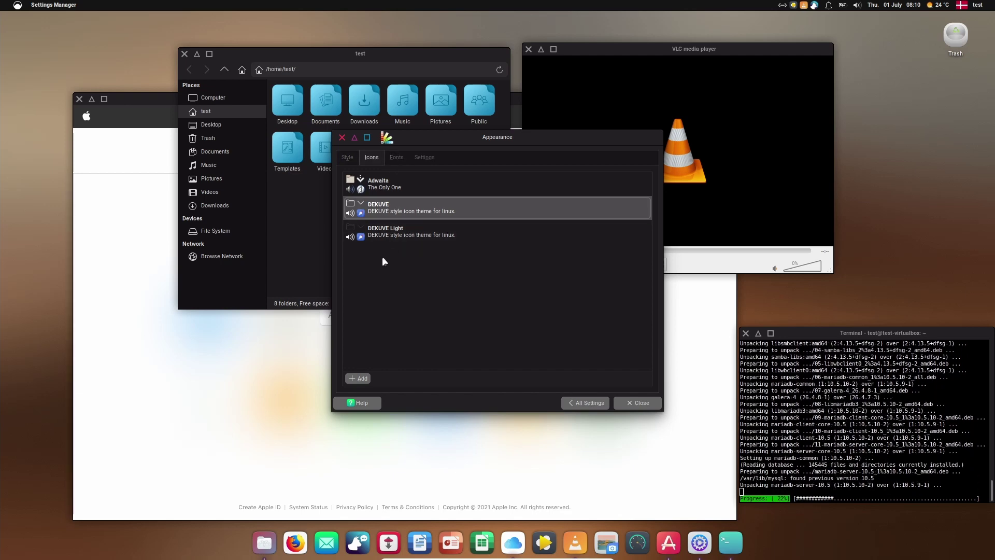
{"action": "left_click", "coordinate": [350, 157]}
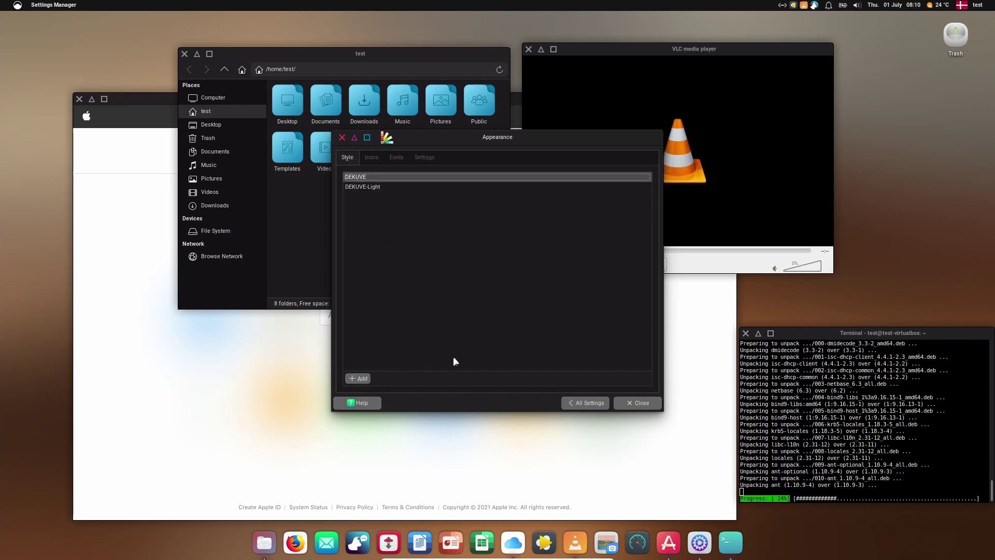
{"action": "left_click", "coordinate": [588, 402]}
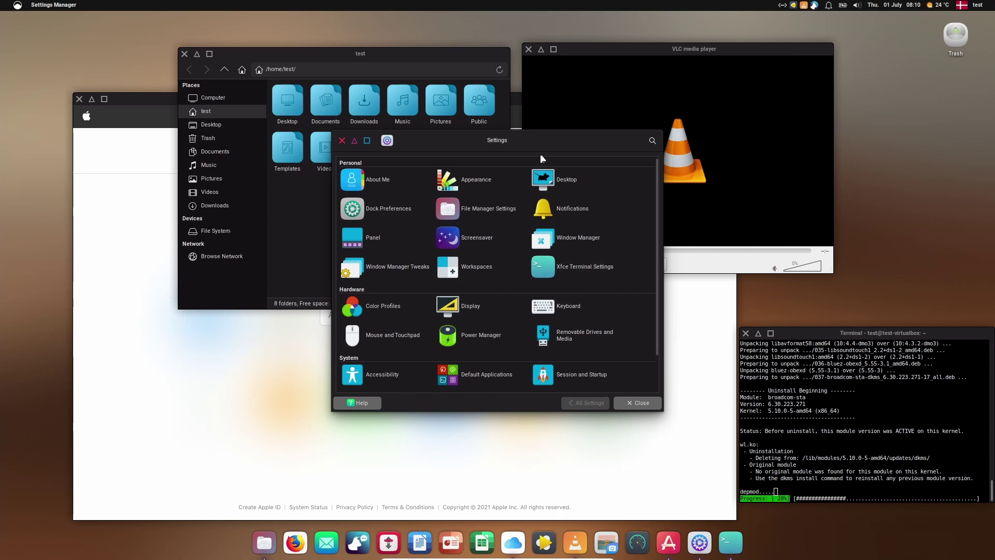
Step: Move the Settings Manager window, then open and dismiss the application menu
{"action": "left_click_drag", "start_coordinate": [530, 145], "coordinate": [502, 163]}
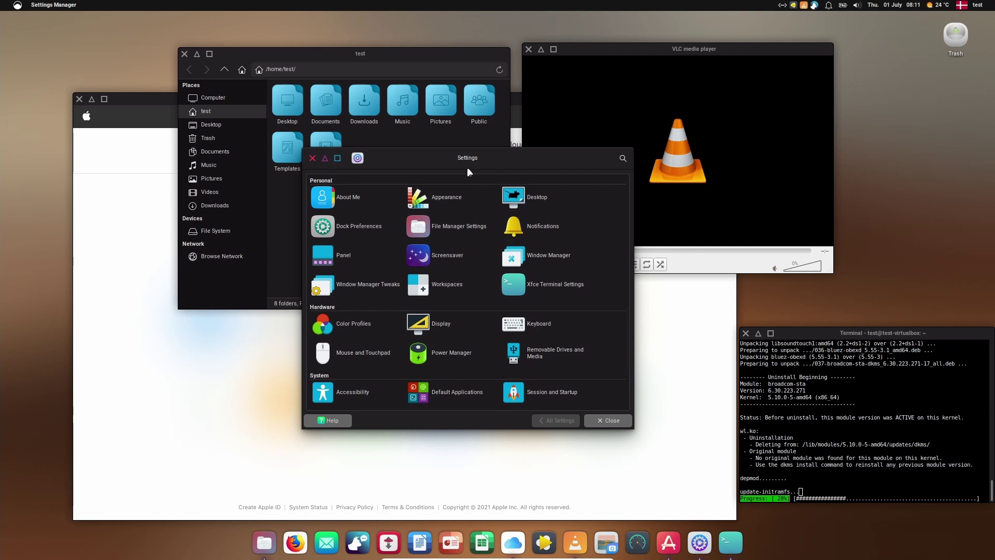
{"action": "left_click_drag", "start_coordinate": [468, 168], "coordinate": [497, 182]}
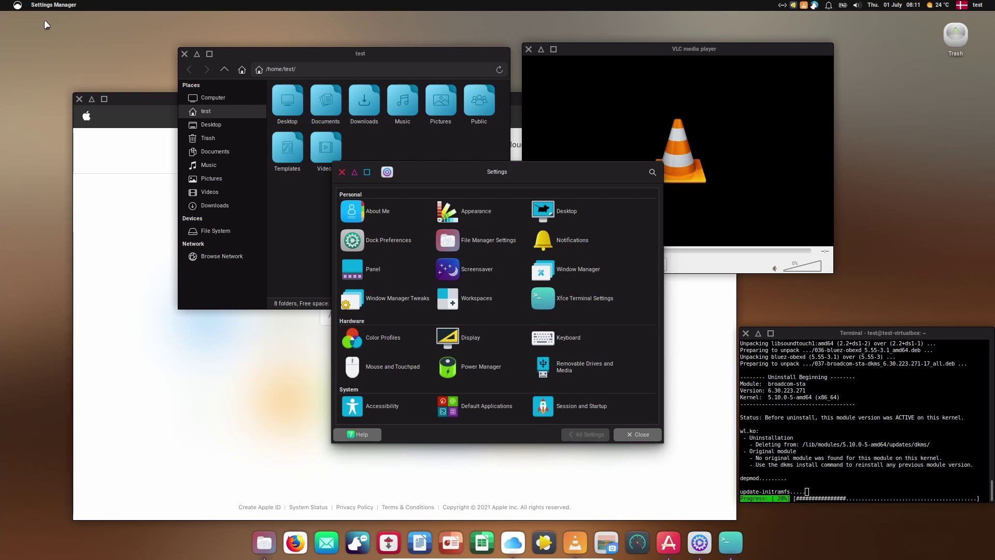
{"action": "left_click", "coordinate": [20, 6]}
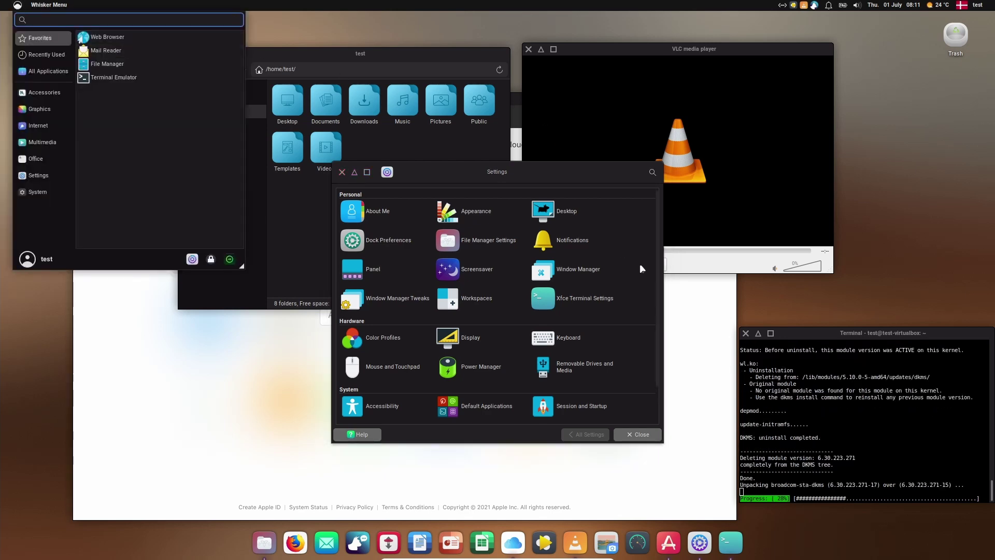
{"action": "left_click", "coordinate": [549, 182]}
Step: Shift the file manager window right and close the Settings Manager
{"action": "left_click", "coordinate": [466, 151]}
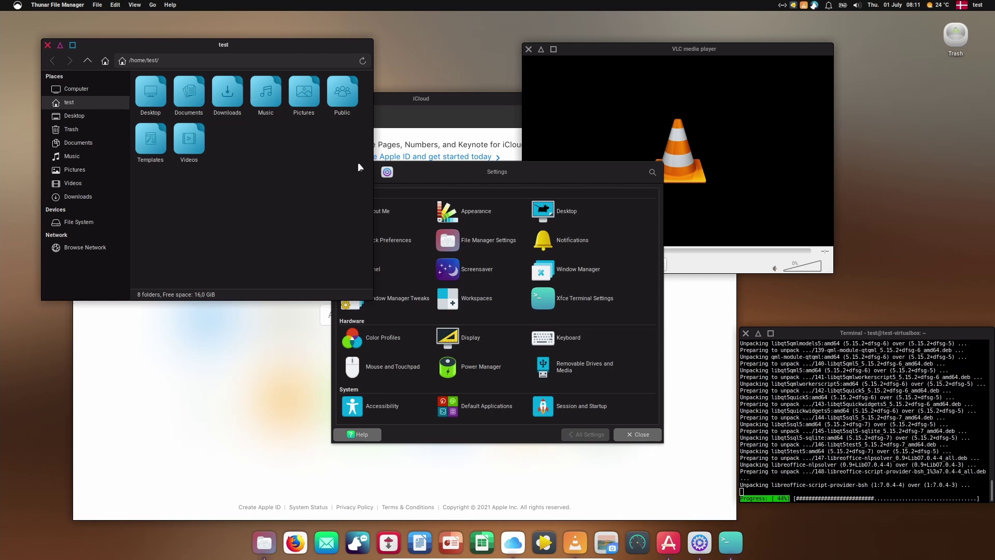
{"action": "left_click_drag", "start_coordinate": [266, 50], "coordinate": [320, 44]}
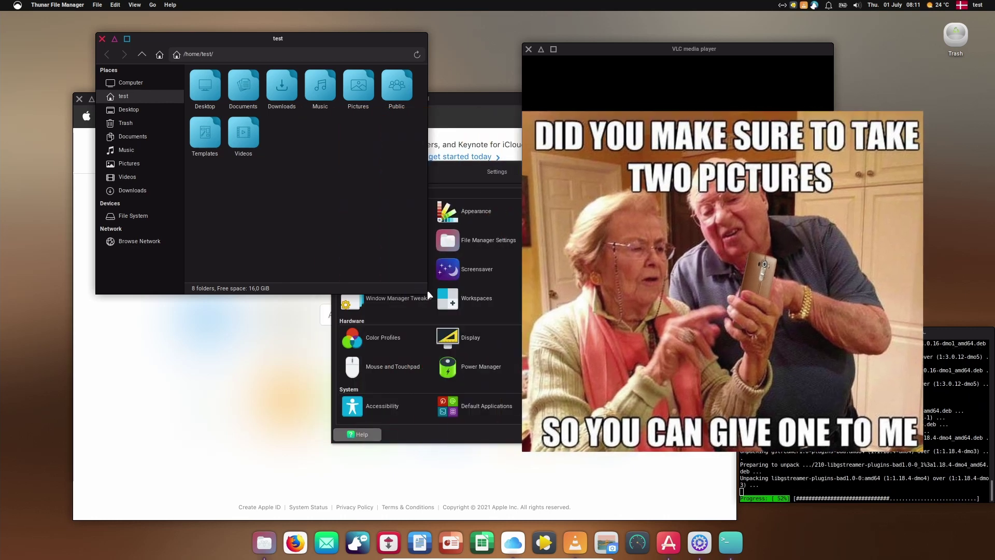
{"action": "left_click", "coordinate": [564, 173]}
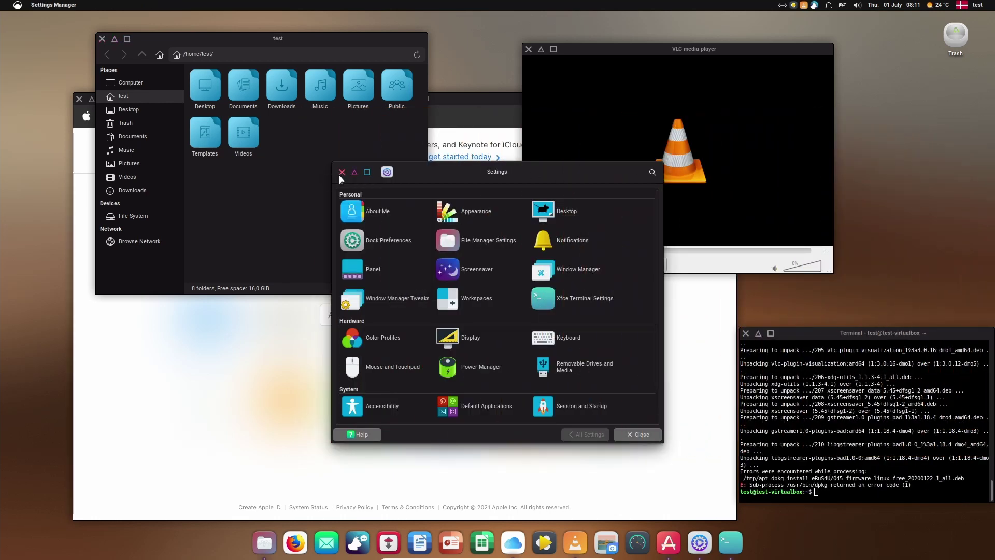
{"action": "left_click", "coordinate": [326, 179]}
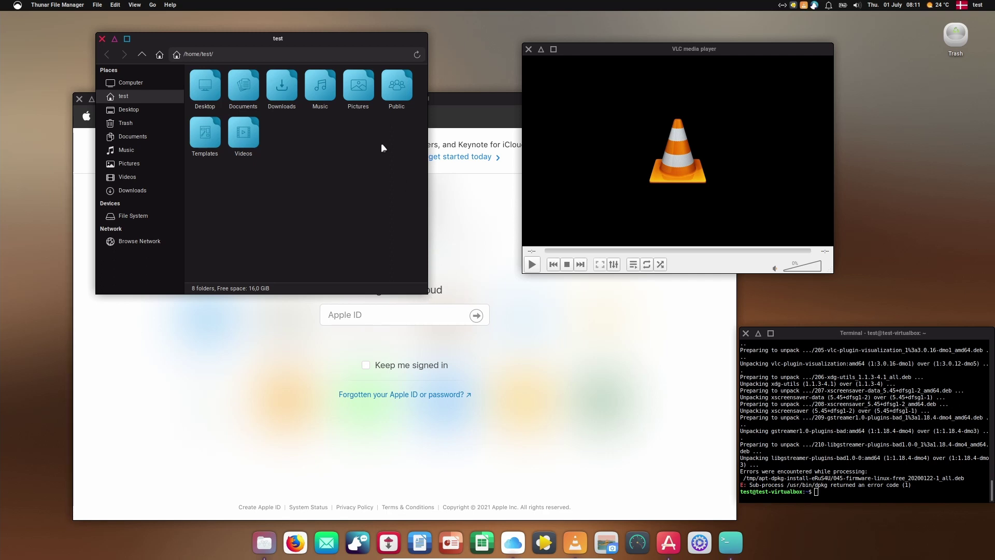
{"action": "left_click_drag", "start_coordinate": [317, 50], "coordinate": [386, 231]}
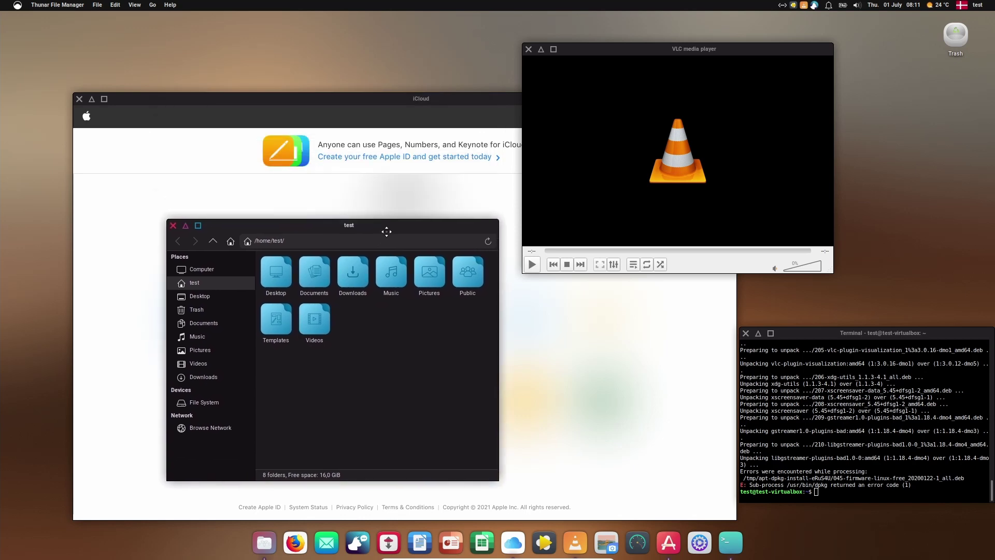
{"action": "left_click_drag", "start_coordinate": [410, 98], "coordinate": [364, 358]}
{"action": "left_click_drag", "start_coordinate": [359, 230], "coordinate": [342, 70]}
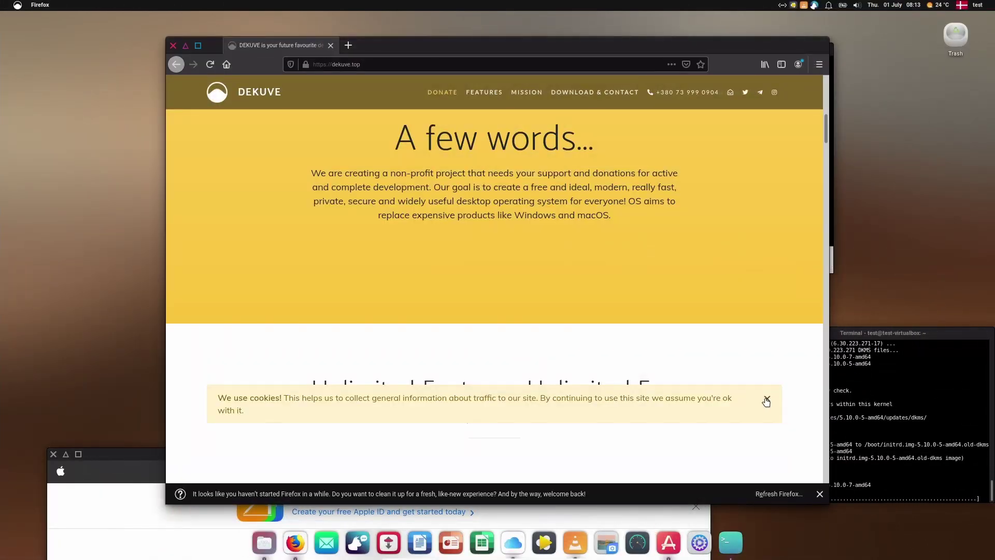
Step: Scroll dekuve.top to the mission cards, dismiss the Refresh Firefox bar, and shrink the window
{"action": "scroll", "coordinate": [756, 352], "scroll_direction": "down", "scroll_amount": 10}
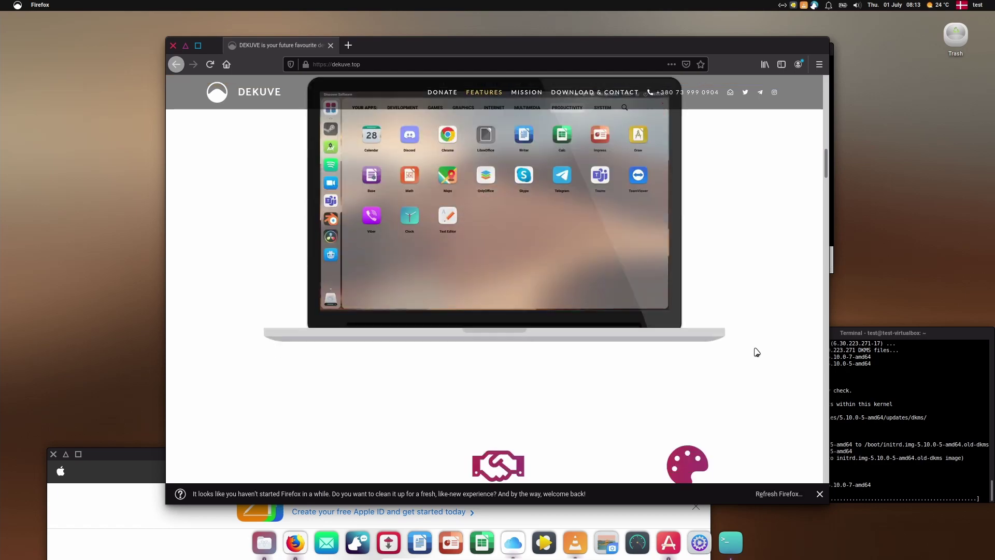
{"action": "scroll", "coordinate": [757, 353], "scroll_direction": "down", "scroll_amount": 7}
{"action": "scroll", "coordinate": [640, 275], "scroll_direction": "down", "scroll_amount": 12}
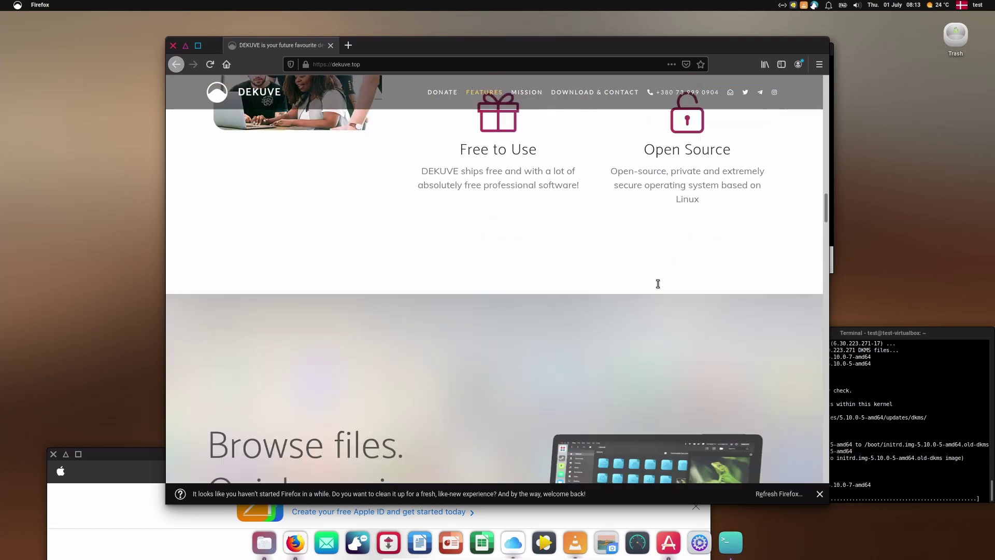
{"action": "scroll", "coordinate": [658, 284], "scroll_direction": "down", "scroll_amount": 10}
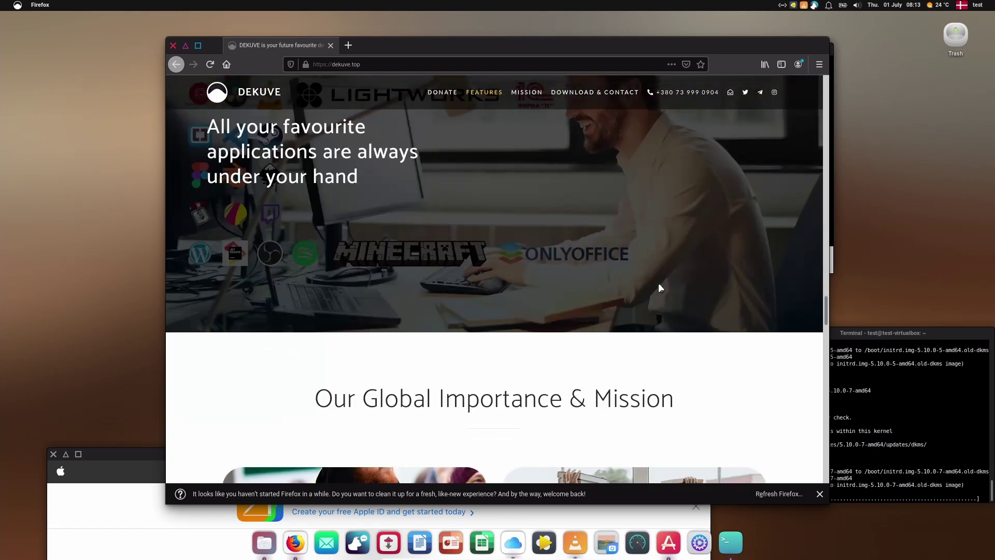
{"action": "scroll", "coordinate": [648, 274], "scroll_direction": "down", "scroll_amount": 3}
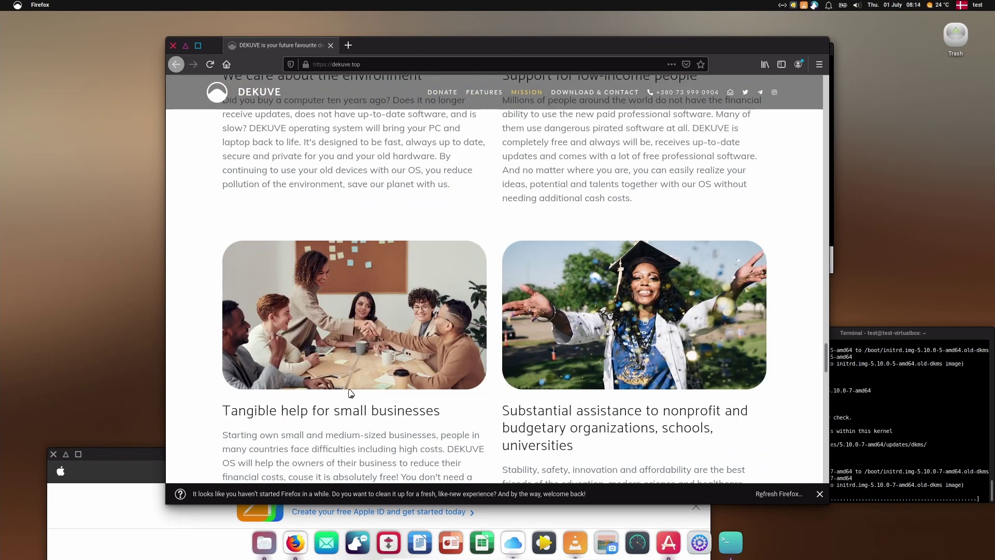
{"action": "left_click", "coordinate": [819, 494]}
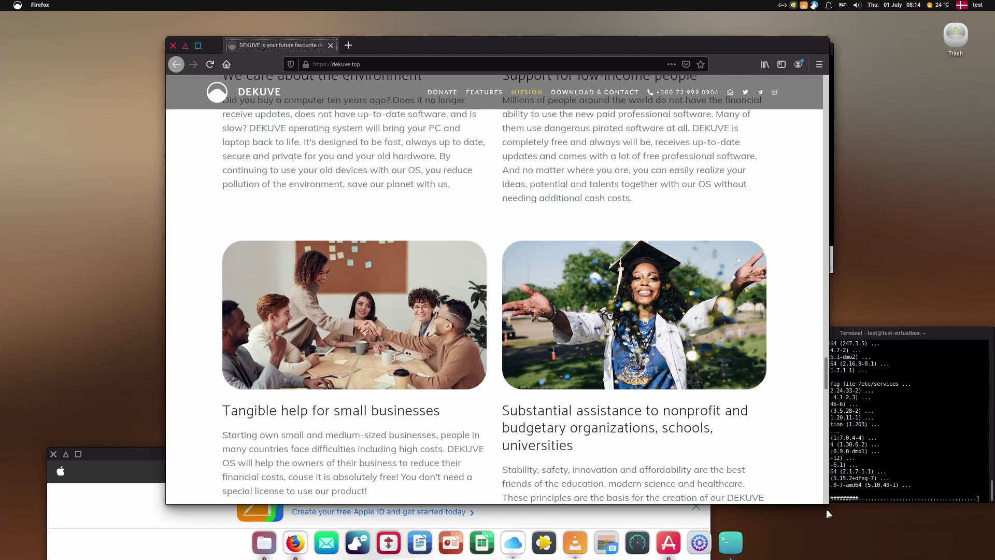
{"action": "left_click_drag", "start_coordinate": [829, 505], "coordinate": [730, 428]}
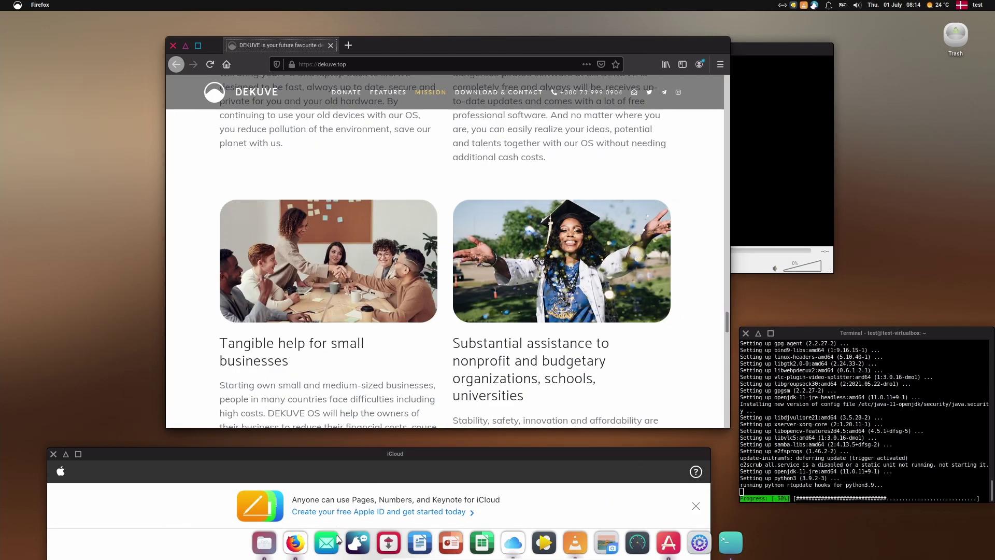
Step: Open the home folder in the file manager, move it upper-left, and enlarge VLC
{"action": "left_click", "coordinate": [265, 542]}
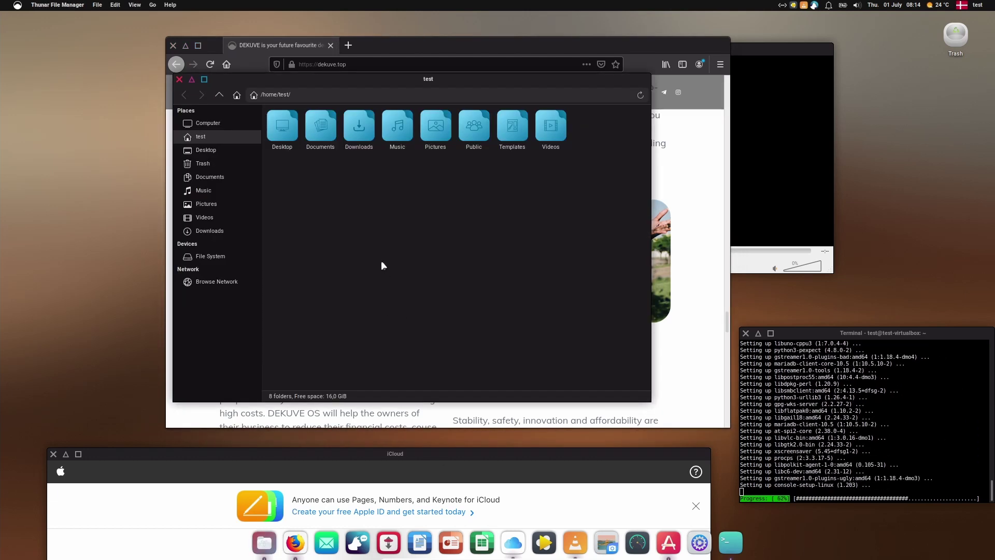
{"action": "left_click_drag", "start_coordinate": [384, 80], "coordinate": [258, 101]}
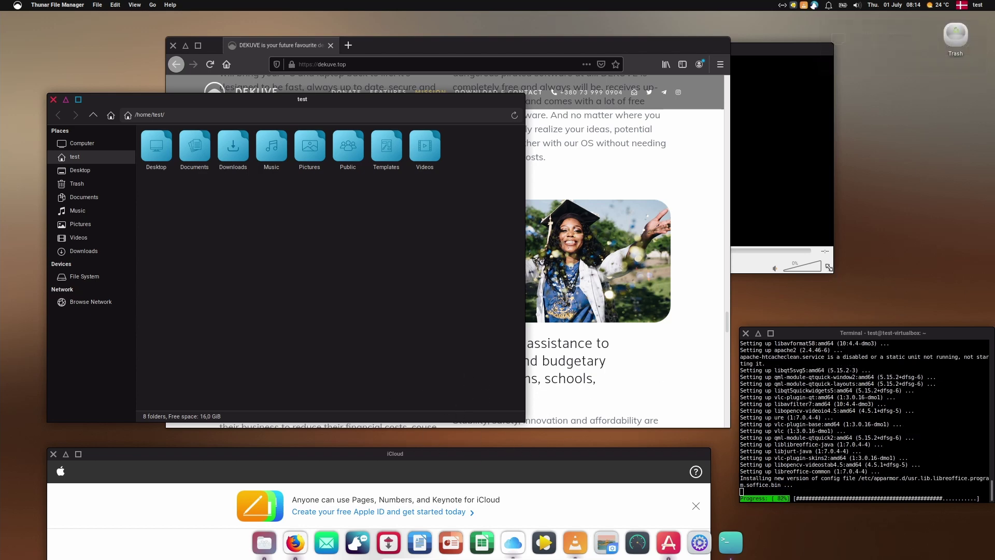
{"action": "mouse_move", "coordinate": [833, 273]}
{"action": "left_mouse_down"}
{"action": "mouse_move", "coordinate": [866, 306]}
{"action": "mouse_move", "coordinate": [839, 285]}
{"action": "left_mouse_up"}
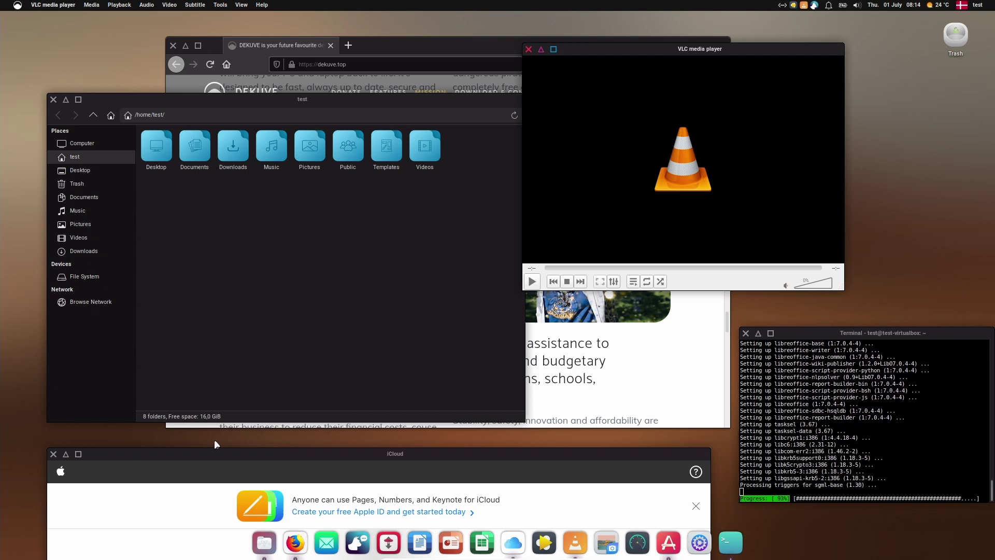
{"action": "left_click", "coordinate": [469, 42]}
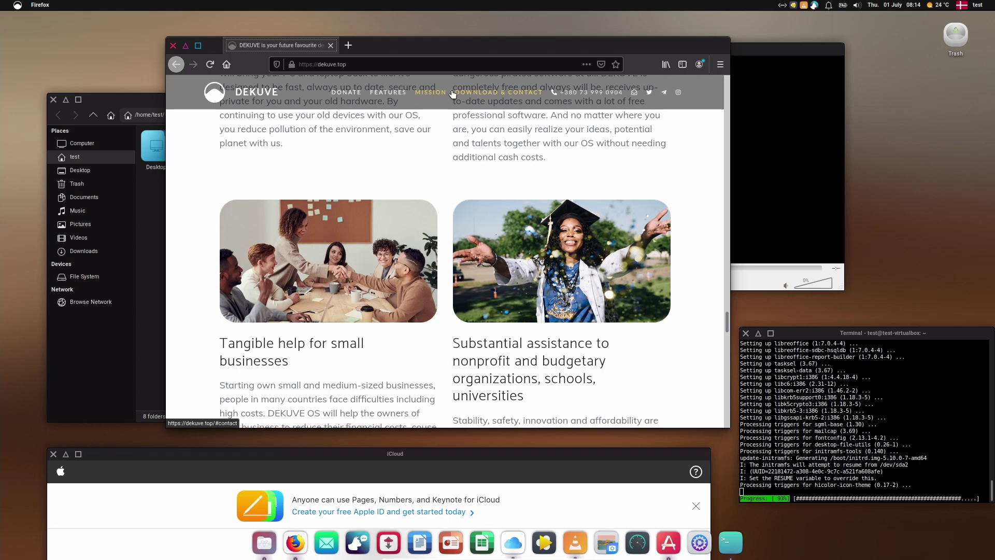
{"action": "key", "text": "alt+Tab"}
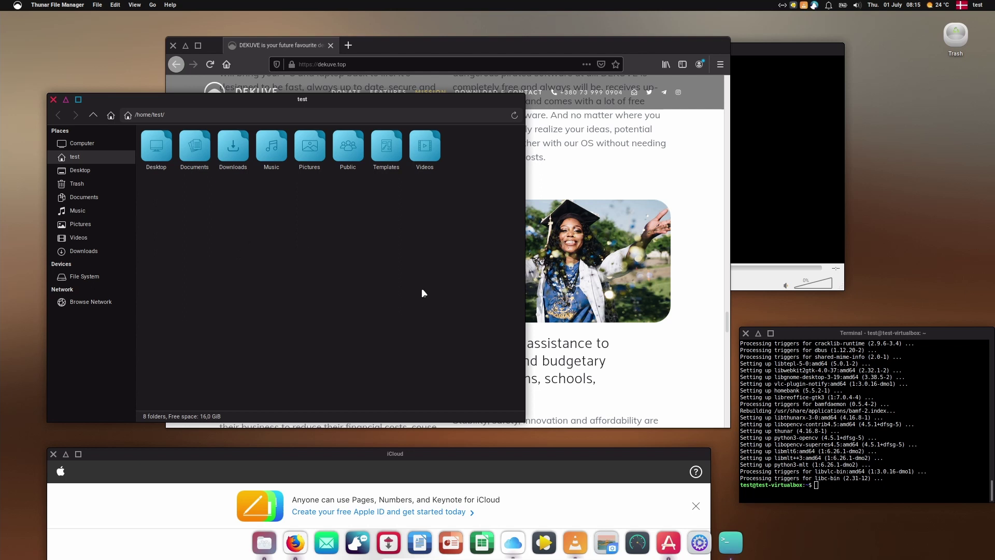
Step: Close the file manager and VLC, and bring the iCloud sign-in window forward
{"action": "left_click", "coordinate": [53, 100]}
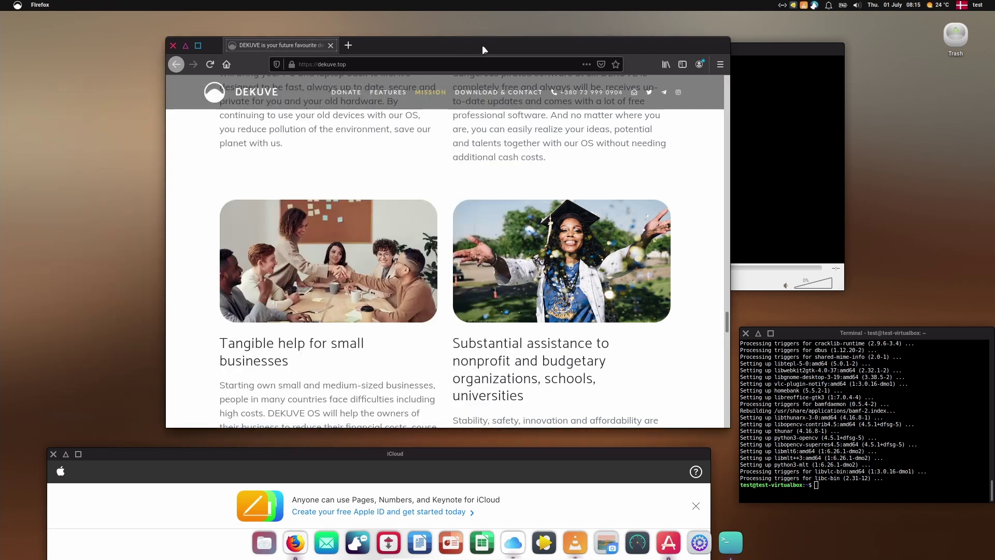
{"action": "left_click_drag", "start_coordinate": [482, 45], "coordinate": [359, 46]}
{"action": "left_click", "coordinate": [673, 54]}
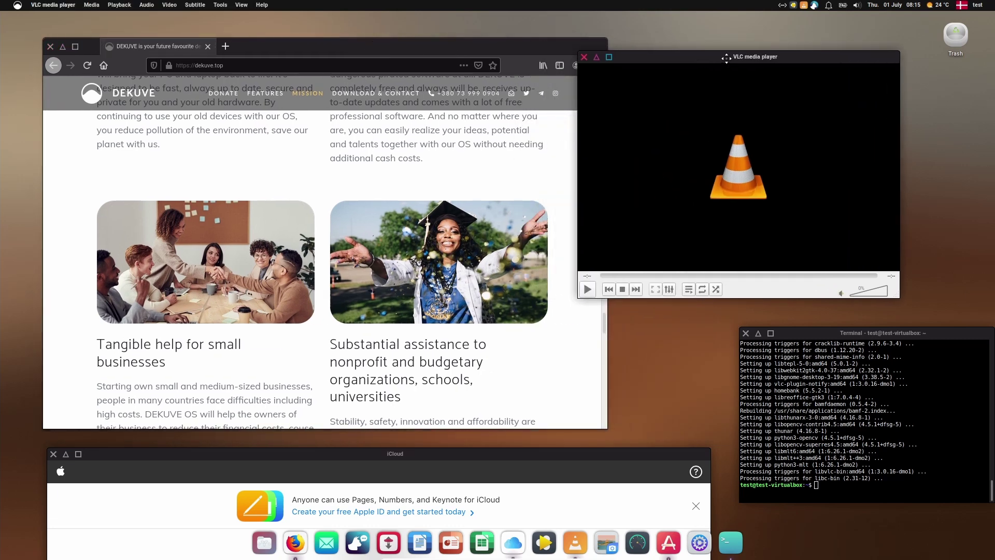
{"action": "left_click_drag", "start_coordinate": [692, 77], "coordinate": [618, 112]}
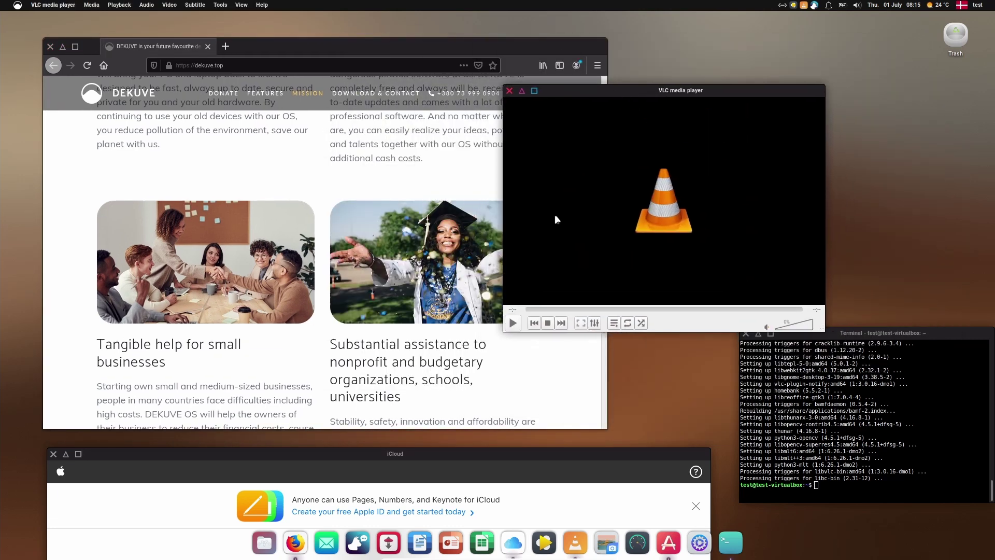
{"action": "left_click", "coordinate": [510, 91]}
{"action": "left_click_drag", "start_coordinate": [468, 459], "coordinate": [575, 73]}
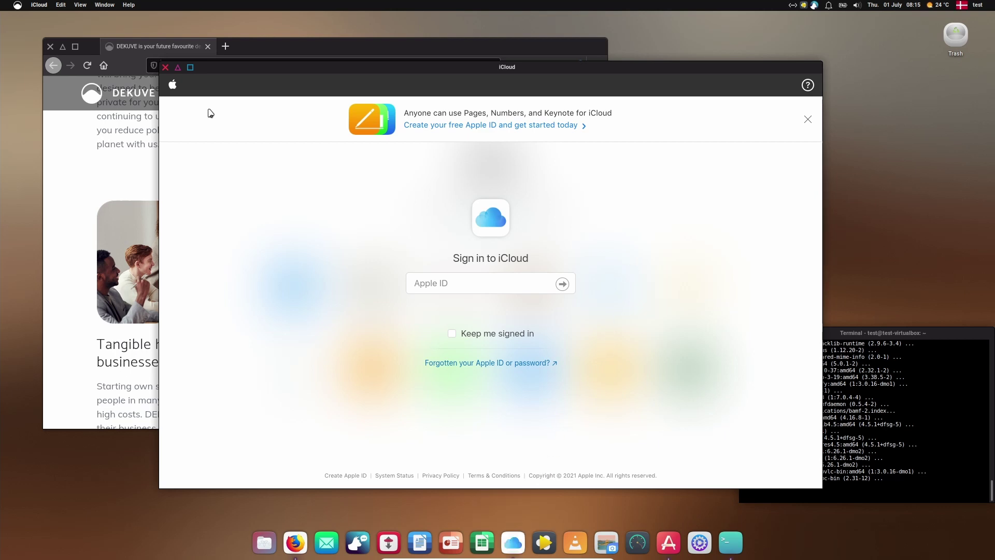
Step: Look through the iCloud app's Window and iCloud menus, including New and Quit
{"action": "left_click", "coordinate": [132, 6]}
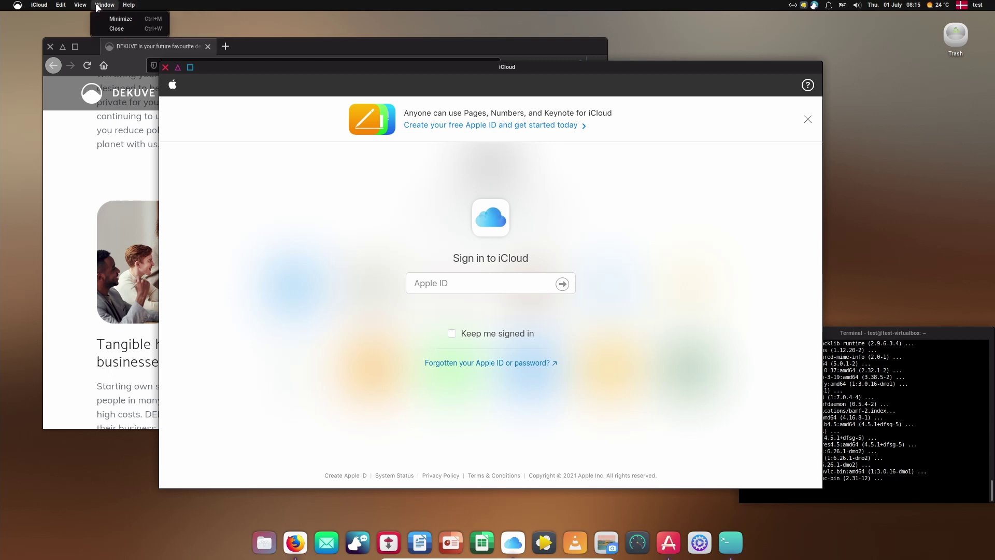
{"action": "left_click", "coordinate": [58, 4]}
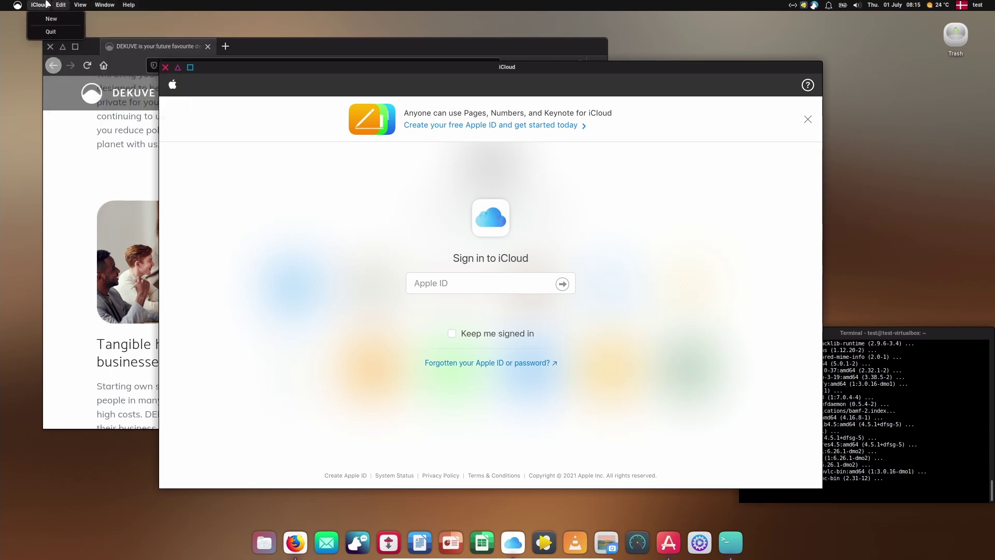
{"action": "left_click", "coordinate": [80, 4]}
{"action": "left_click", "coordinate": [443, 76]}
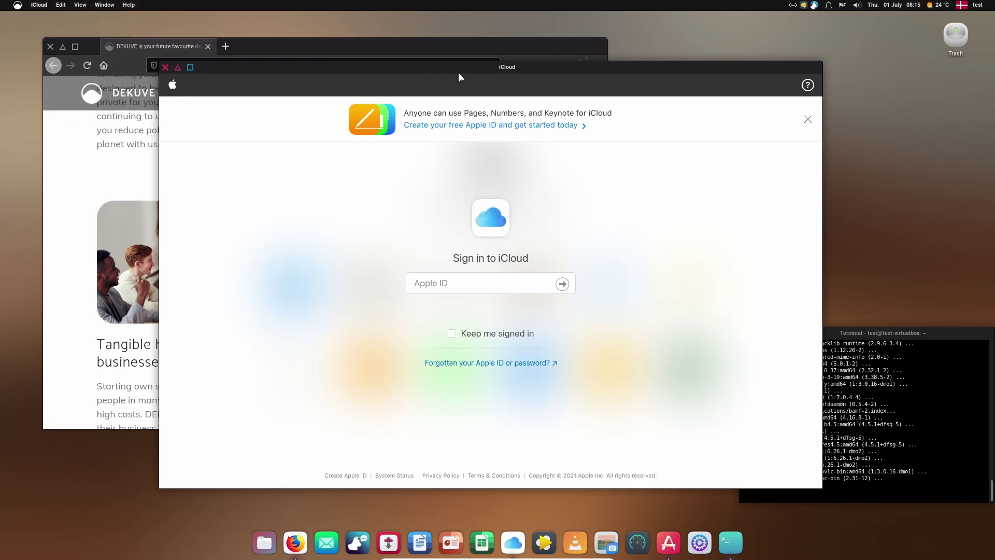
Step: Shift the iCloud window right and bring Firefox with dekuve.top in front
{"action": "left_click_drag", "start_coordinate": [460, 67], "coordinate": [498, 67]}
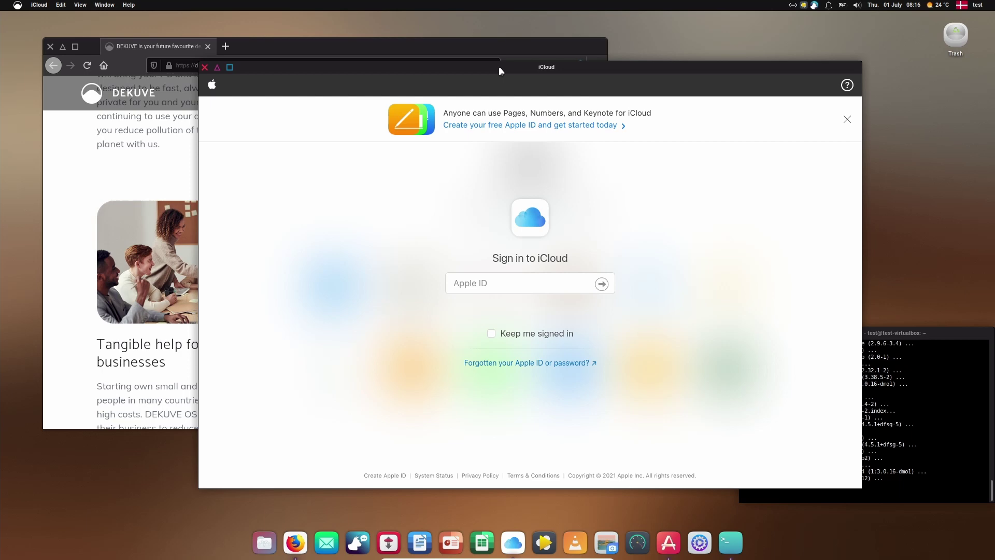
{"action": "left_click", "coordinate": [493, 52]}
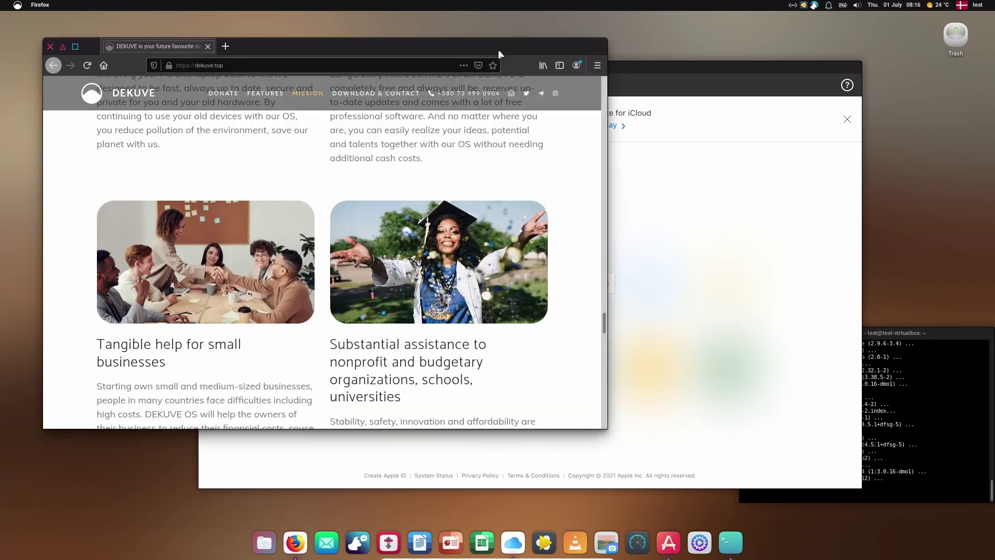
{"action": "scroll", "coordinate": [421, 367], "scroll_direction": "up", "scroll_amount": 15}
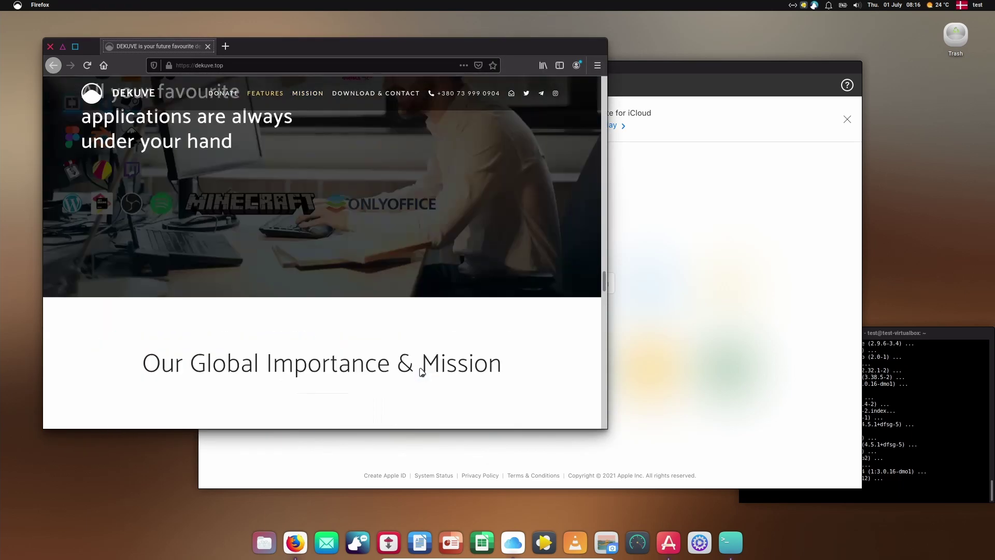
Step: Scroll dekuve.top up to its homepage headline and bring the iCloud window back in front
{"action": "scroll", "coordinate": [421, 370], "scroll_direction": "up", "scroll_amount": 15}
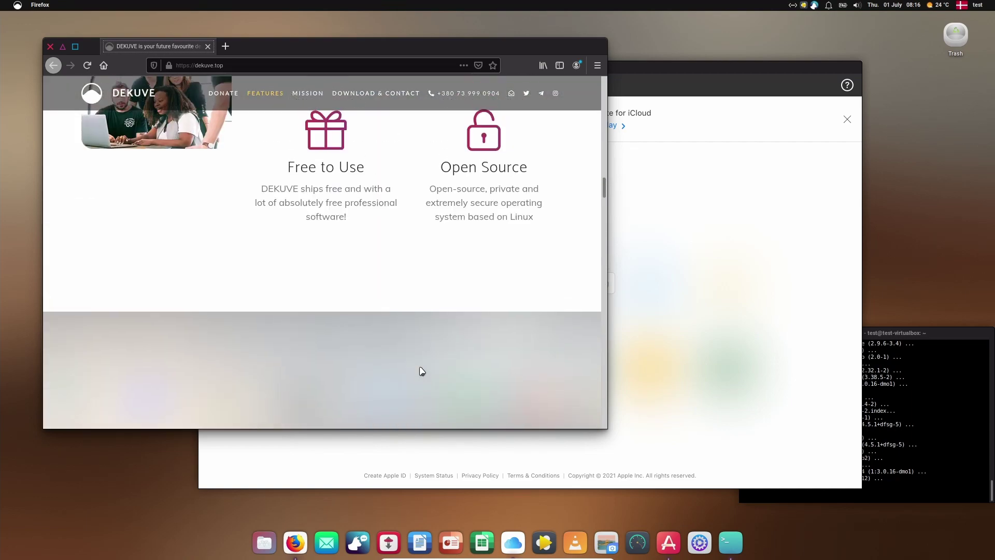
{"action": "scroll", "coordinate": [421, 370], "scroll_direction": "up", "scroll_amount": 15}
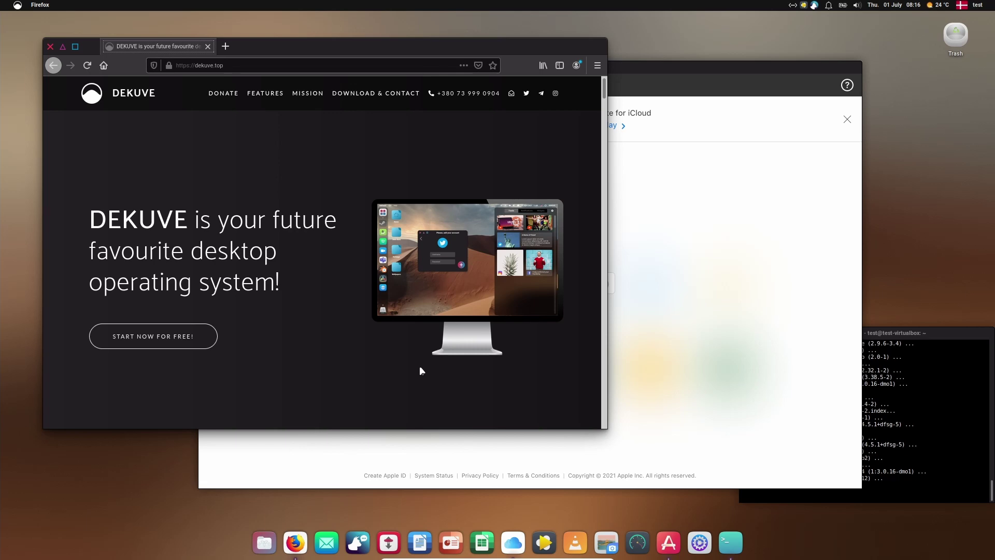
{"action": "left_click", "coordinate": [724, 84]}
{"action": "left_click_drag", "start_coordinate": [717, 73], "coordinate": [736, 83]}
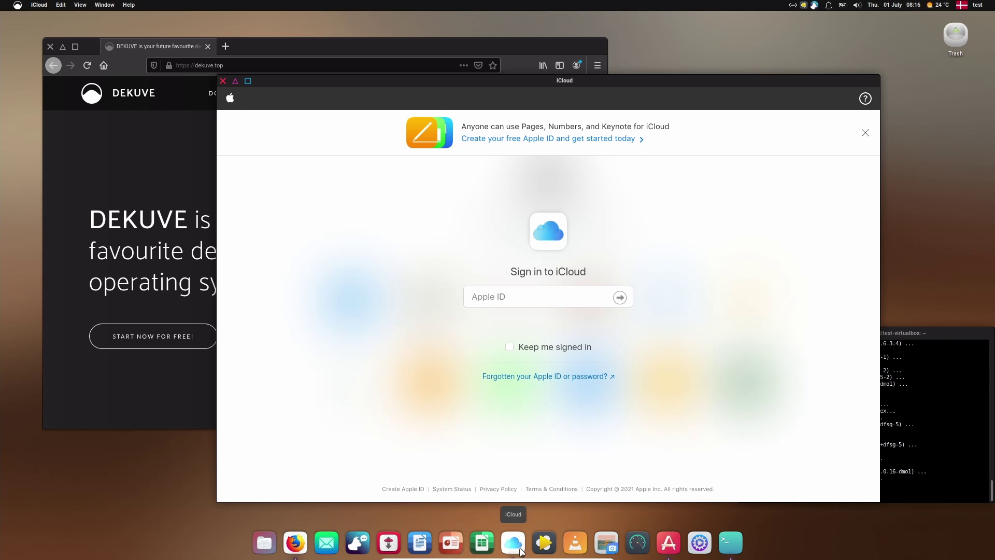
Step: Close the iCloud window and open Plank's dock Preferences from a dock icon's menu
{"action": "left_click", "coordinate": [223, 81]}
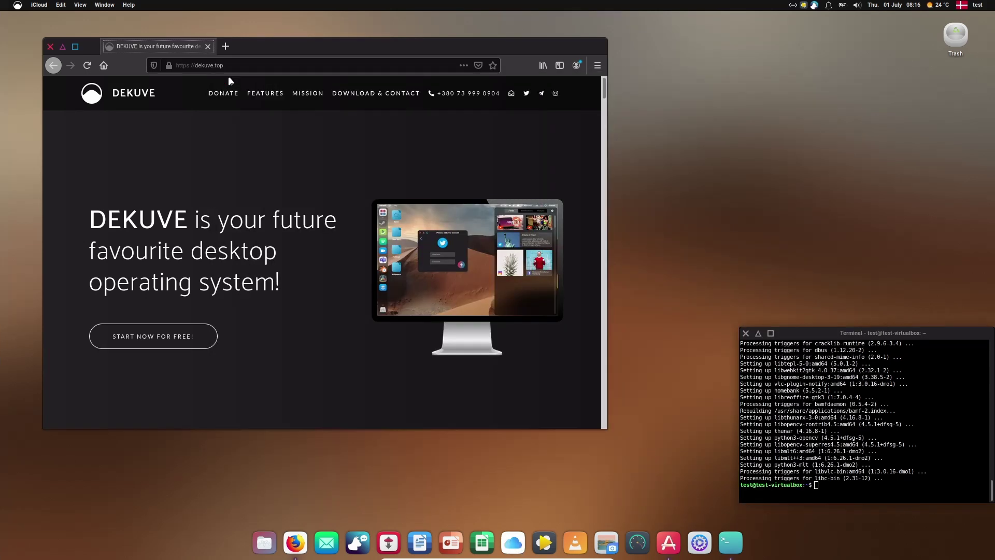
{"action": "right_click", "coordinate": [654, 551]}
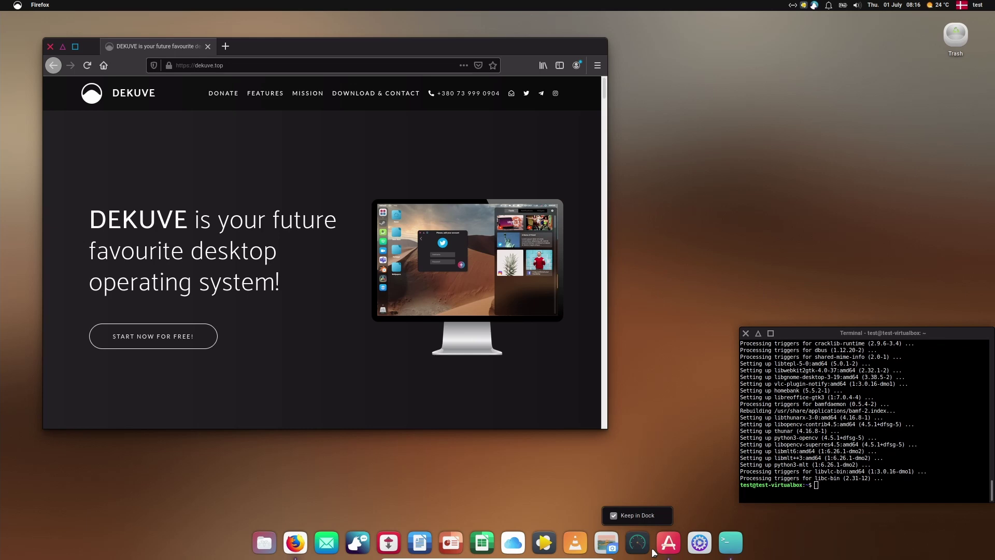
{"action": "key", "text": "Escape"}
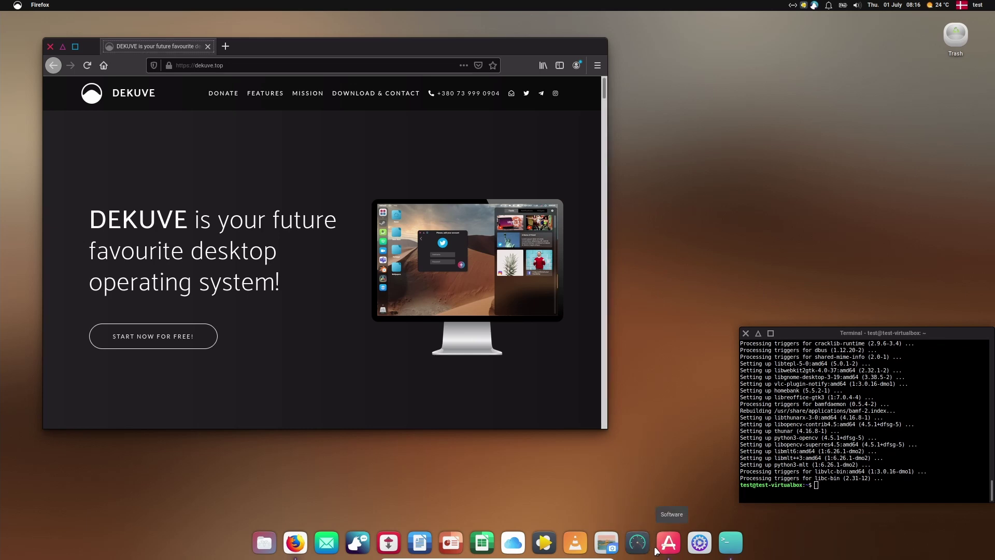
{"action": "right_click", "coordinate": [655, 551]}
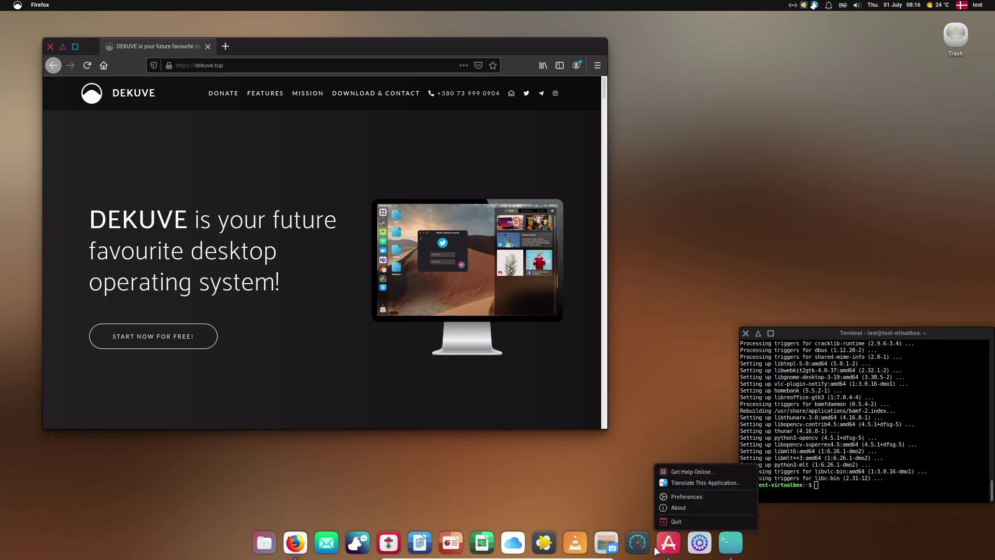
{"action": "left_click", "coordinate": [679, 499]}
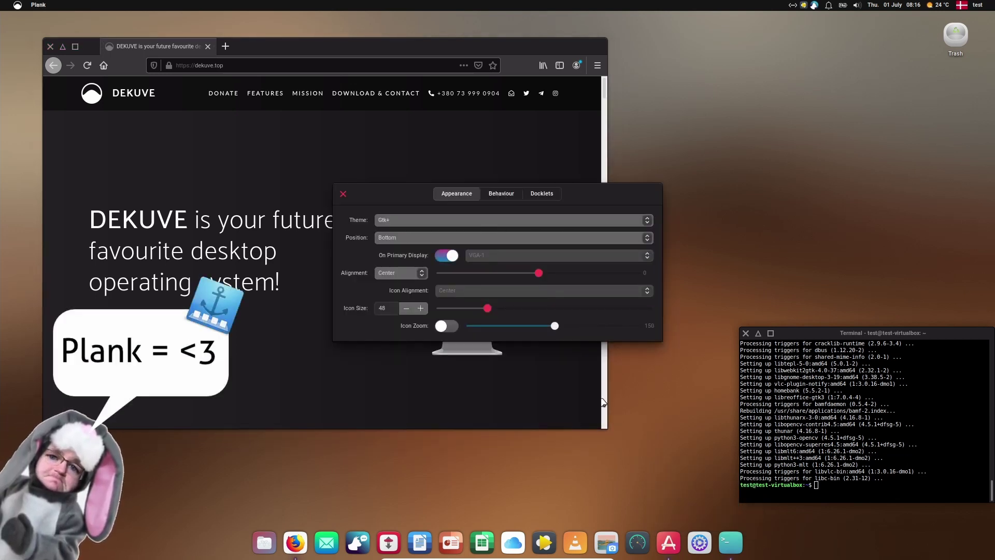
Step: Dismiss the Stacer item menu, then move the dock to Top and then Right
{"action": "right_click", "coordinate": [630, 539]}
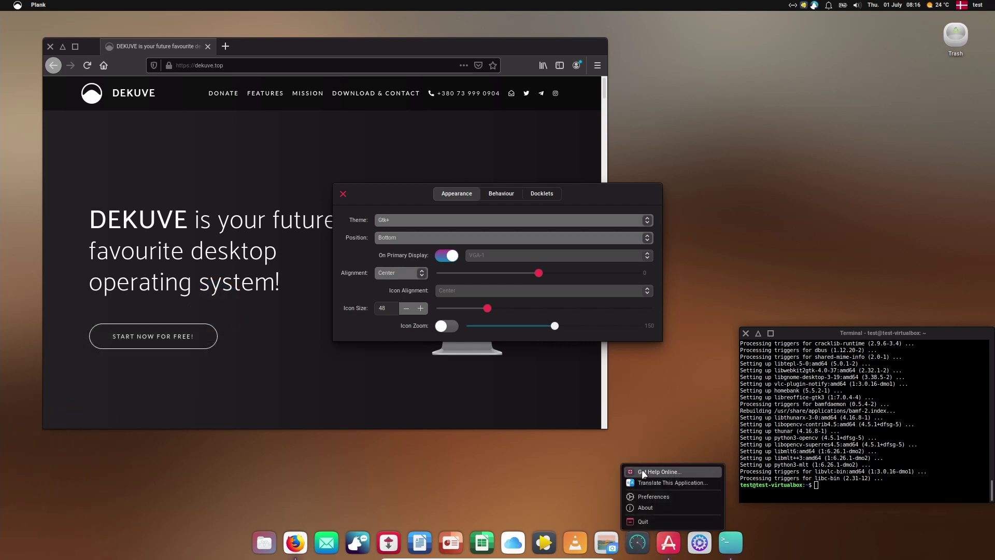
{"action": "left_click", "coordinate": [697, 373]}
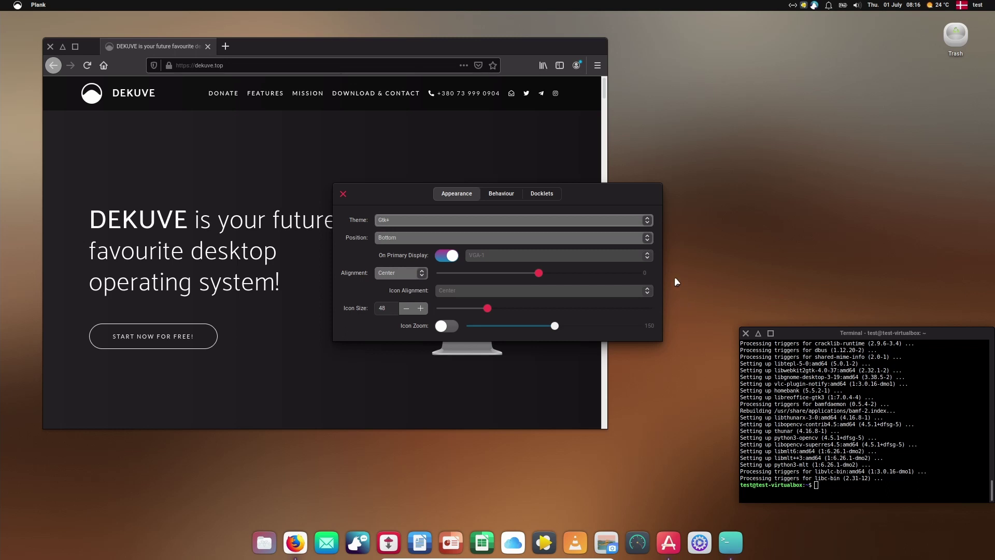
{"action": "left_click", "coordinate": [648, 238]}
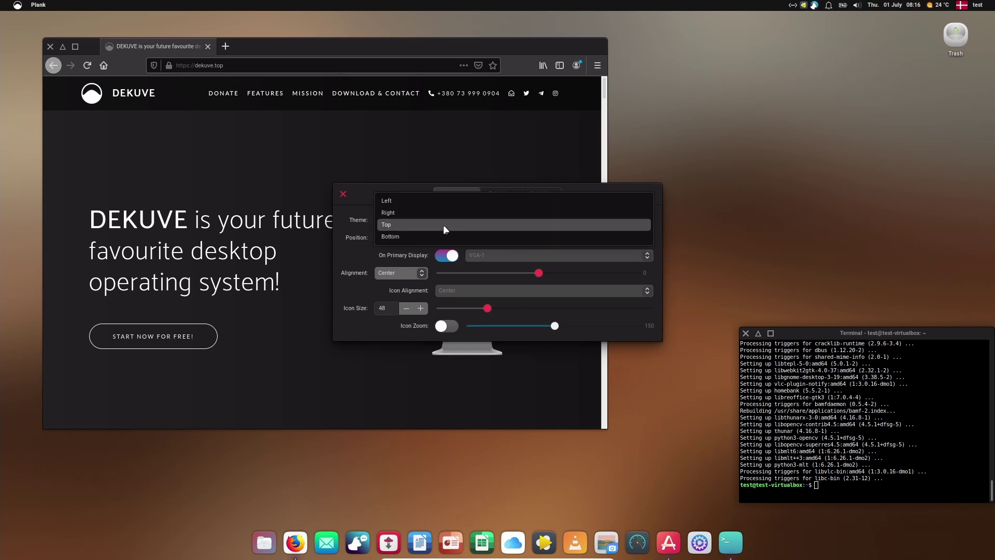
{"action": "left_click", "coordinate": [443, 225]}
{"action": "left_click", "coordinate": [650, 240]}
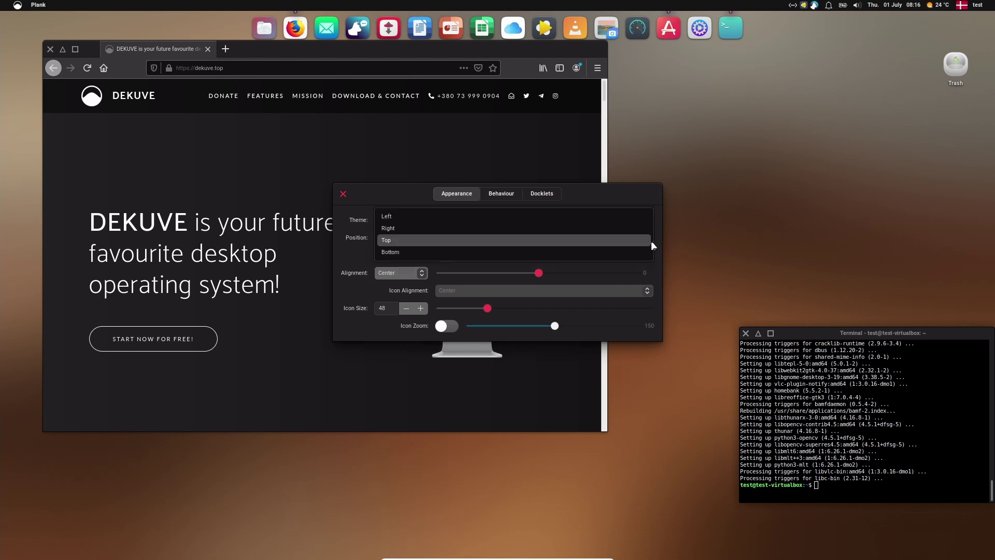
{"action": "left_click", "coordinate": [636, 227]}
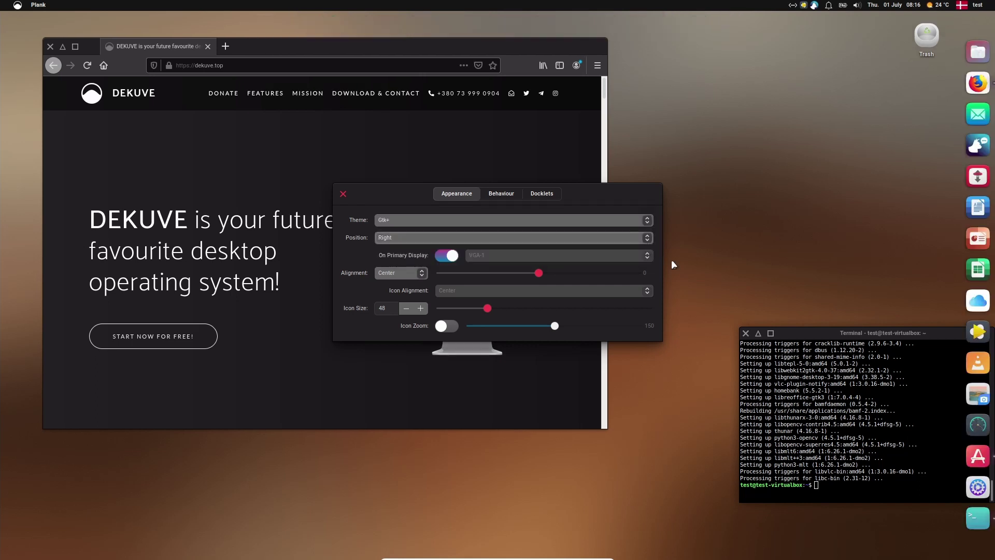
Step: Return the dock to Bottom, view Behaviour and Docklets, and close Plank Preferences
{"action": "left_click", "coordinate": [649, 239]}
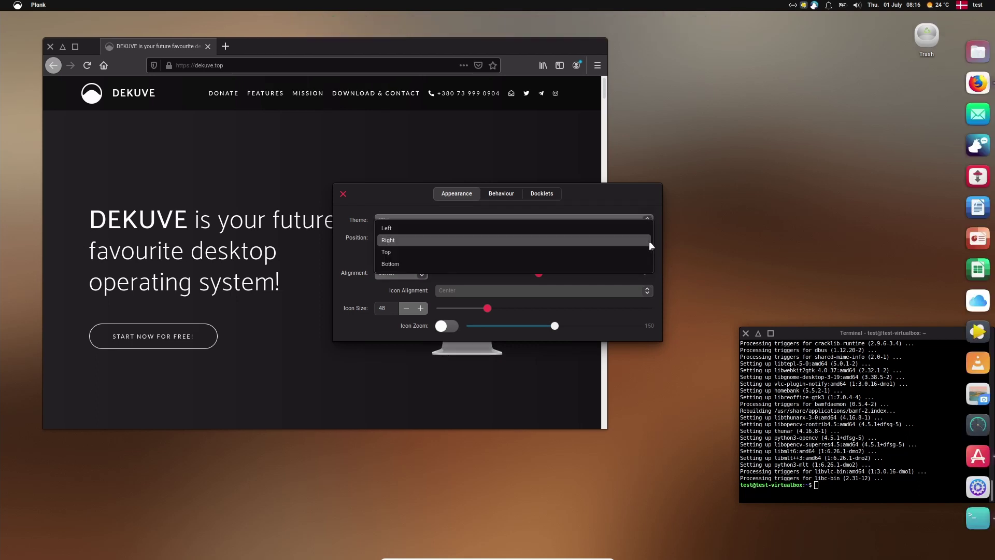
{"action": "left_click", "coordinate": [497, 262]}
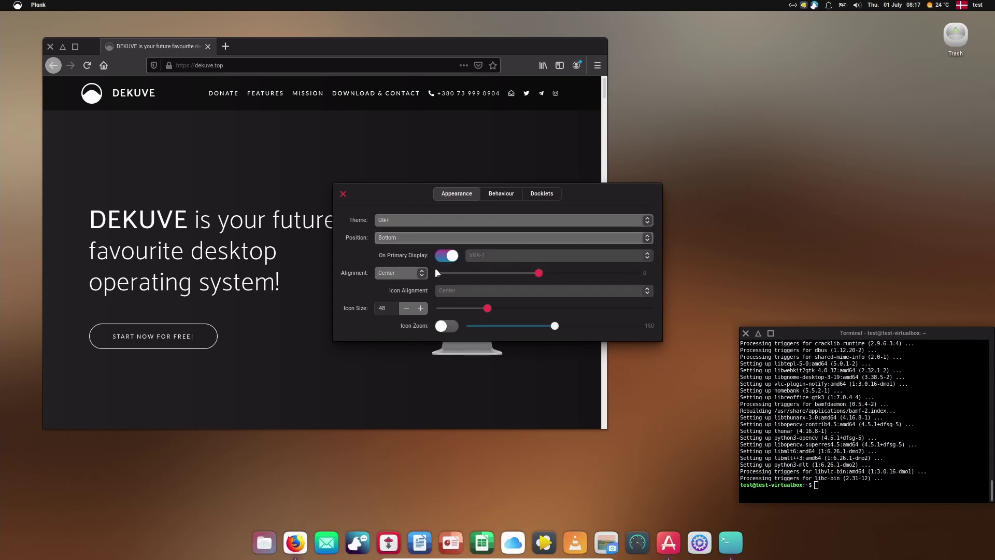
{"action": "left_click", "coordinate": [505, 196]}
{"action": "left_click", "coordinate": [541, 195]}
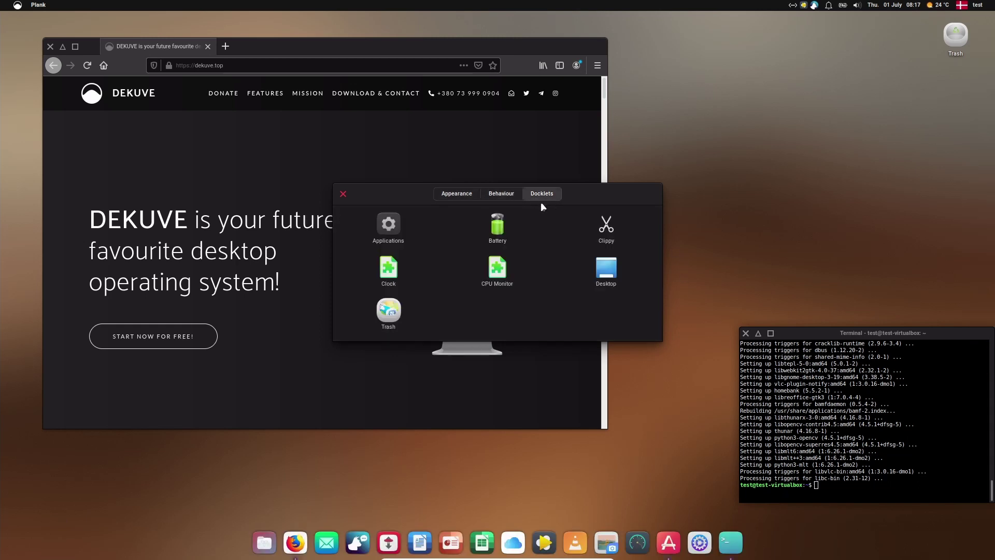
{"action": "left_click", "coordinate": [343, 194]}
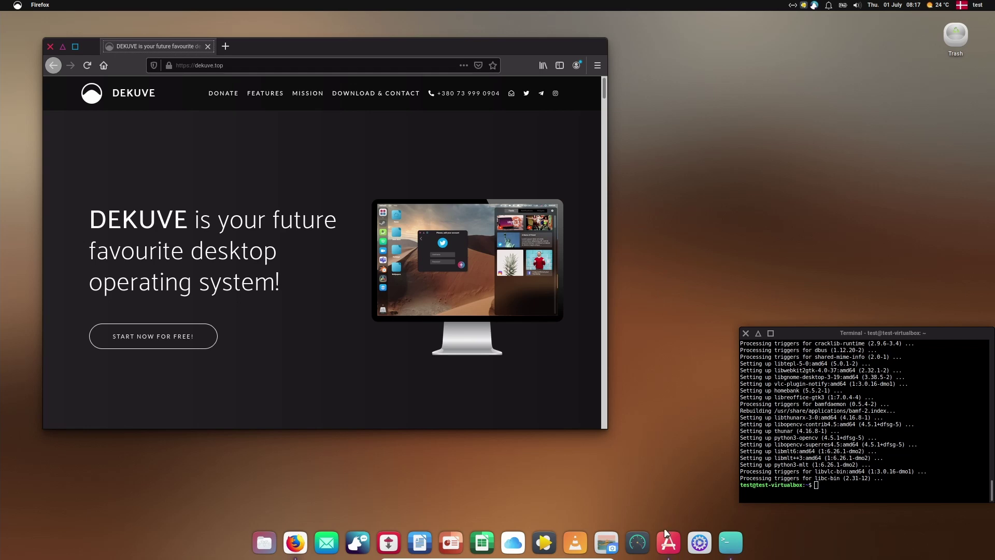
Step: Open Whisker Menu and show the All Applications list
{"action": "right_click", "coordinate": [645, 551]}
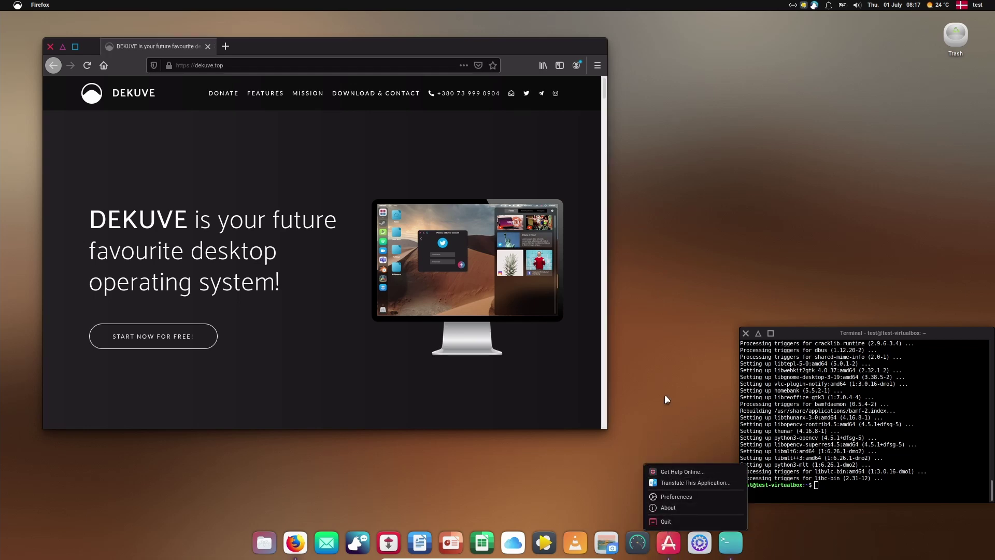
{"action": "left_click", "coordinate": [641, 244]}
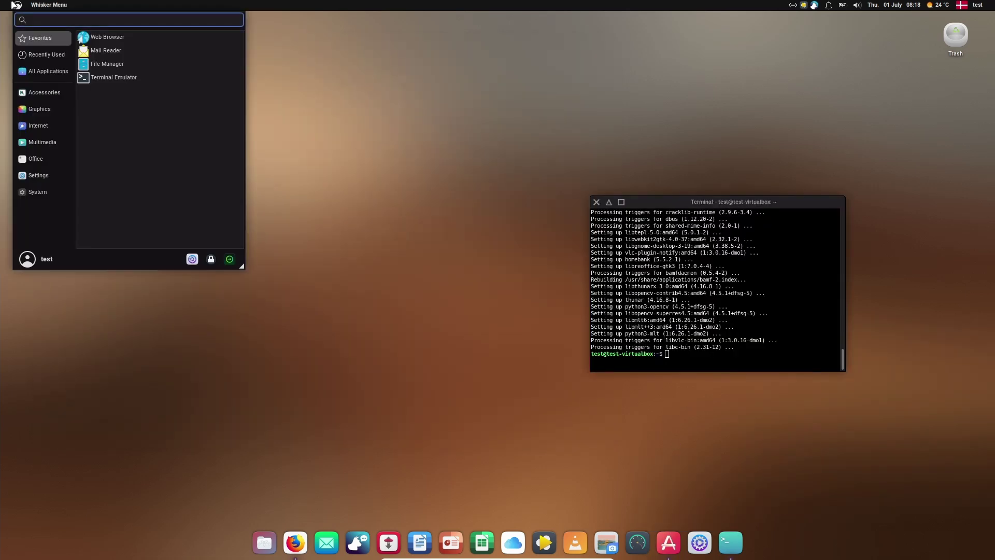
{"action": "left_click", "coordinate": [43, 73]}
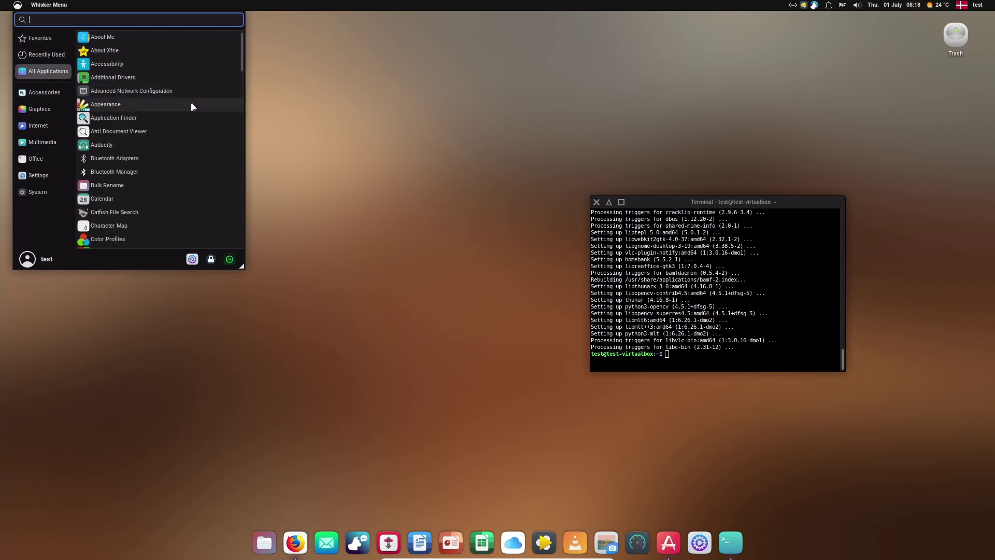
Step: Scroll the alphabetical app list down to the Xfce Terminal entries, then close the menu
{"action": "scroll", "coordinate": [191, 105], "scroll_direction": "down", "scroll_amount": 5}
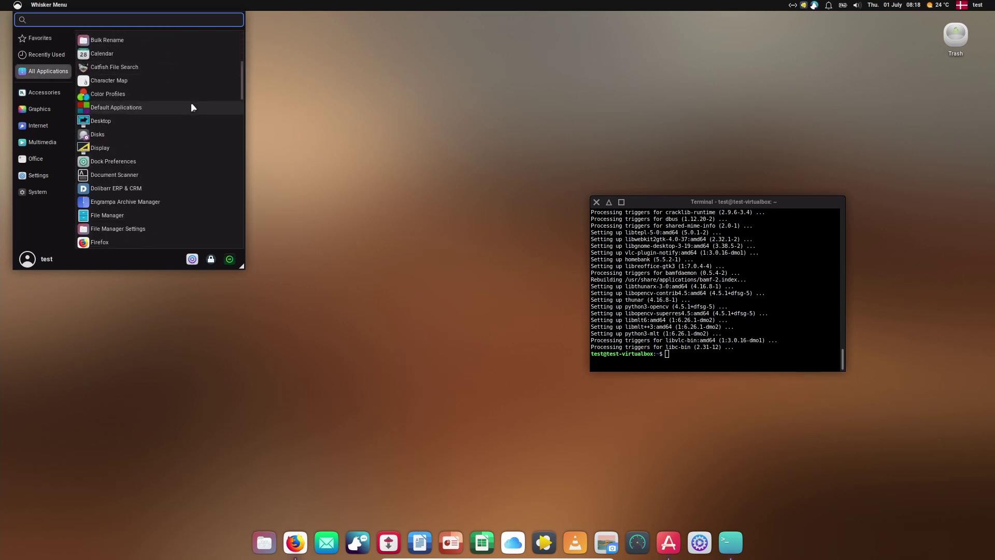
{"action": "scroll", "coordinate": [193, 113], "scroll_direction": "down", "scroll_amount": 6}
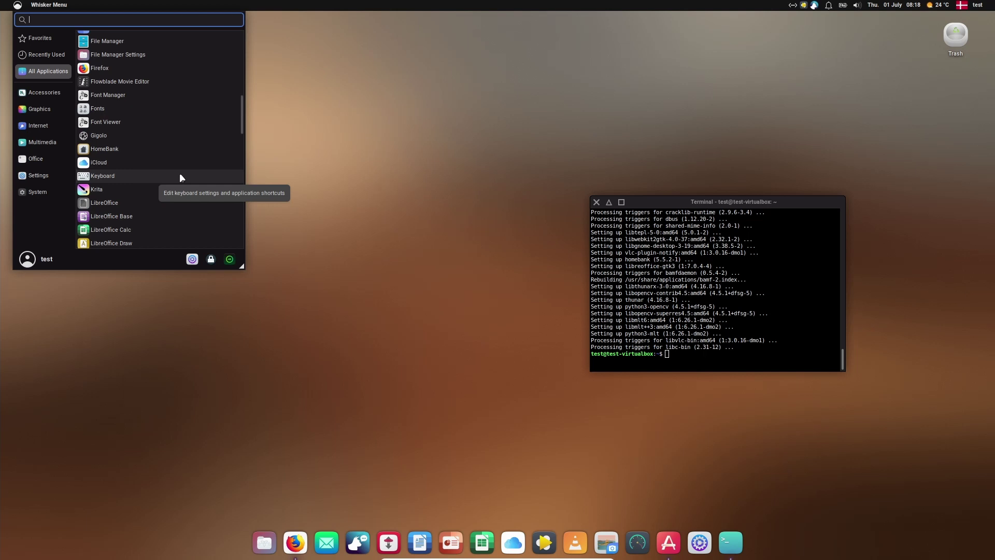
{"action": "scroll", "coordinate": [179, 173], "scroll_direction": "down", "scroll_amount": 5}
{"action": "scroll", "coordinate": [180, 176], "scroll_direction": "down", "scroll_amount": 2}
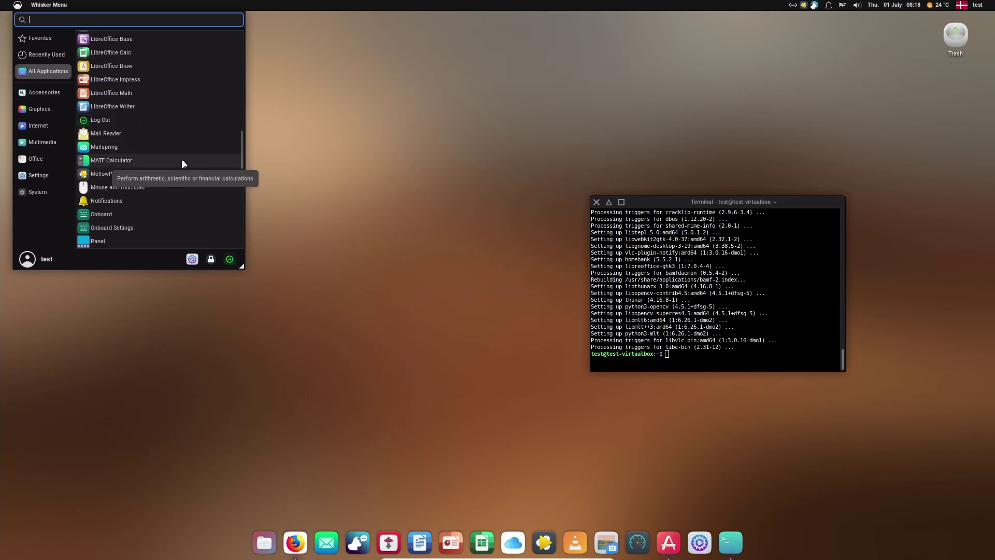
{"action": "scroll", "coordinate": [171, 162], "scroll_direction": "down", "scroll_amount": 5}
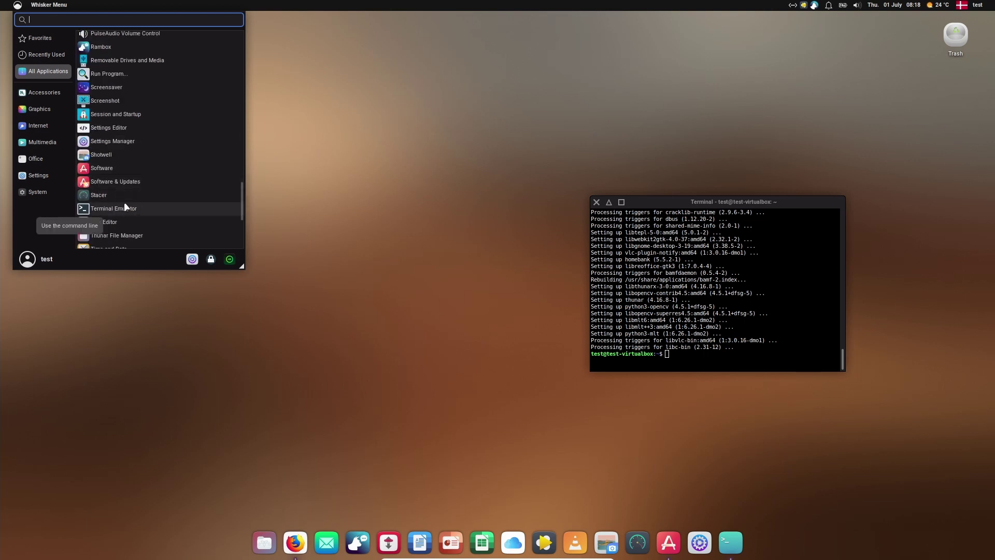
{"action": "scroll", "coordinate": [153, 194], "scroll_direction": "down", "scroll_amount": 2}
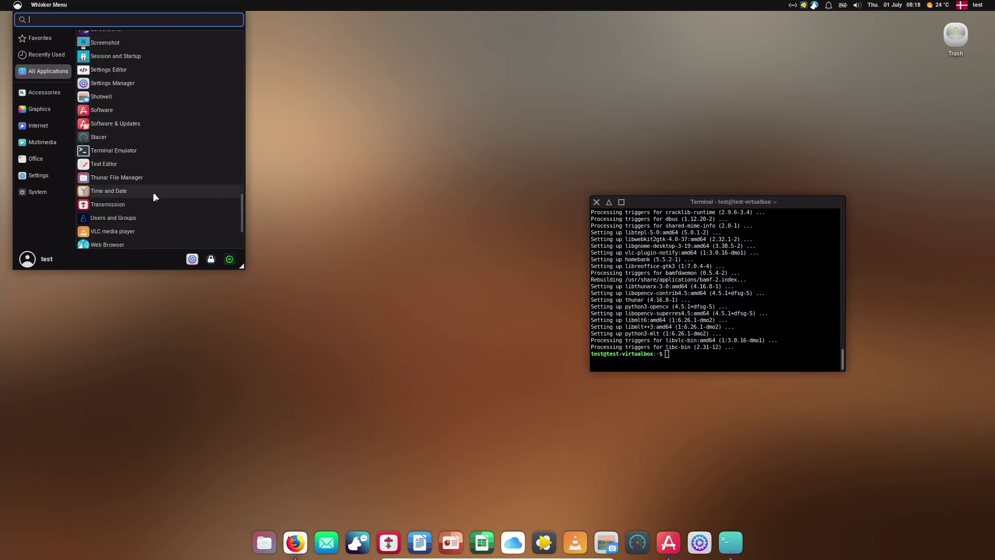
{"action": "scroll", "coordinate": [153, 192], "scroll_direction": "down", "scroll_amount": 1}
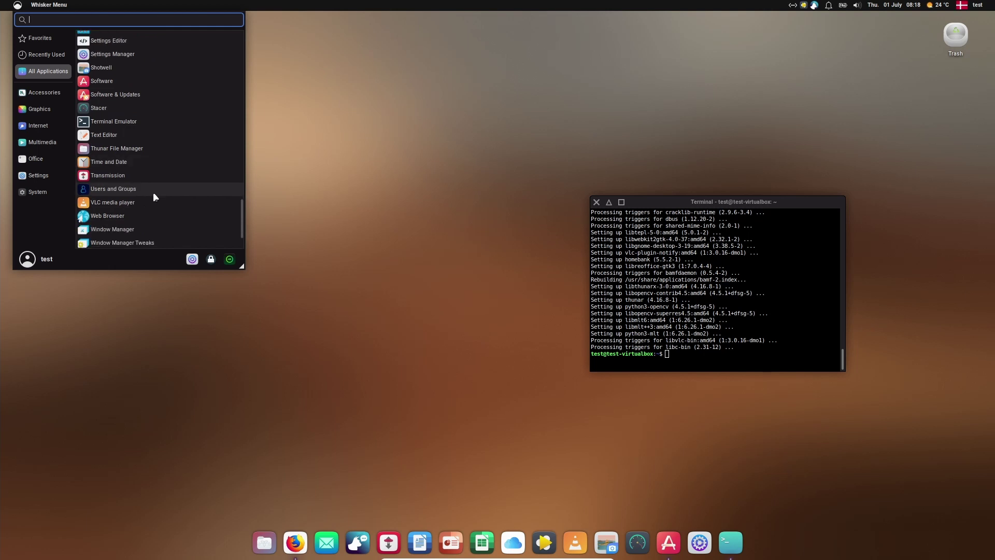
{"action": "scroll", "coordinate": [153, 191], "scroll_direction": "down", "scroll_amount": 2}
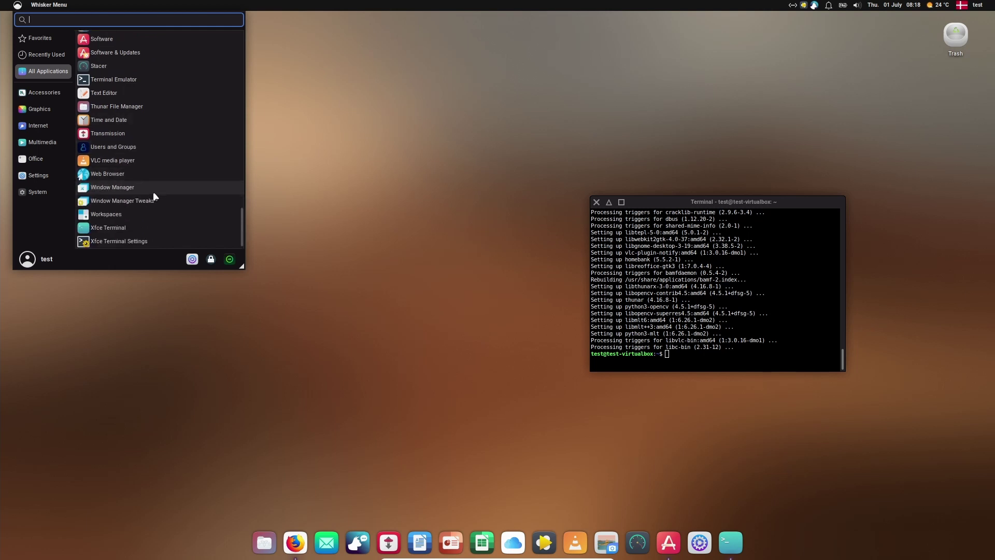
{"action": "left_click", "coordinate": [314, 151]}
Step: Install synaptic with 'sudo apt install synaptic', confirm, and launch it from the applications menu
{"action": "left_click_drag", "start_coordinate": [656, 203], "coordinate": [602, 173]}
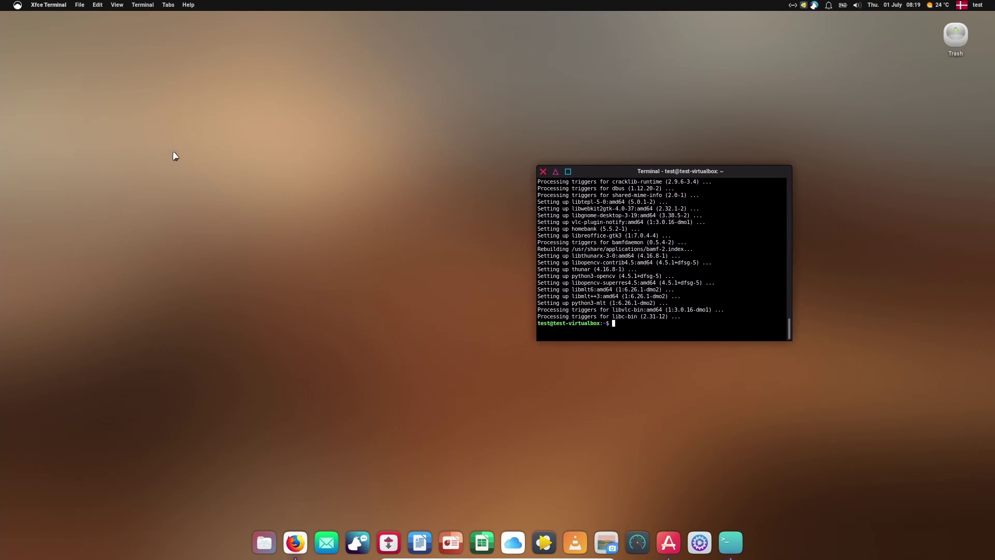
{"action": "type", "text": "sudo apt update && sudo apt upgrade -y"}
{"action": "key", "text": "Return"}
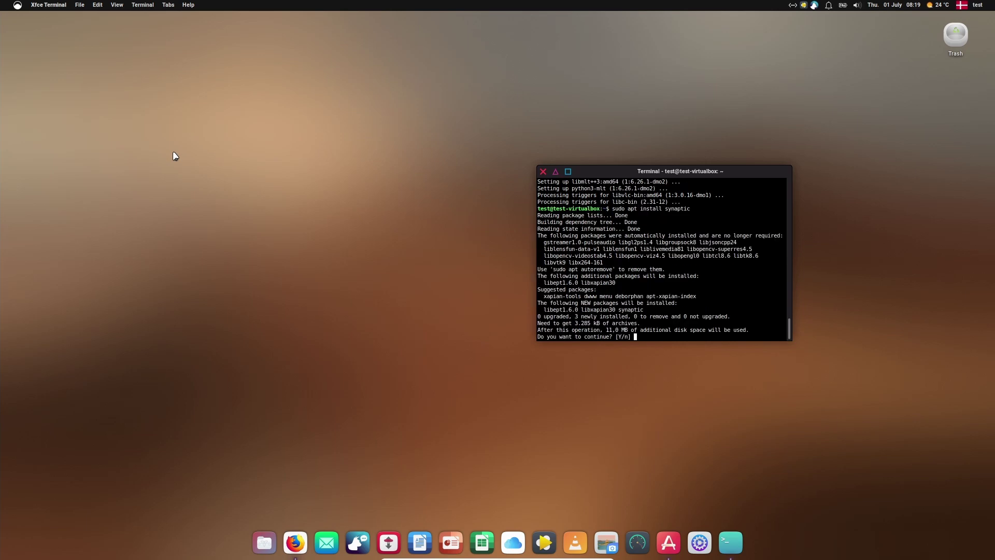
{"action": "key", "text": "Return"}
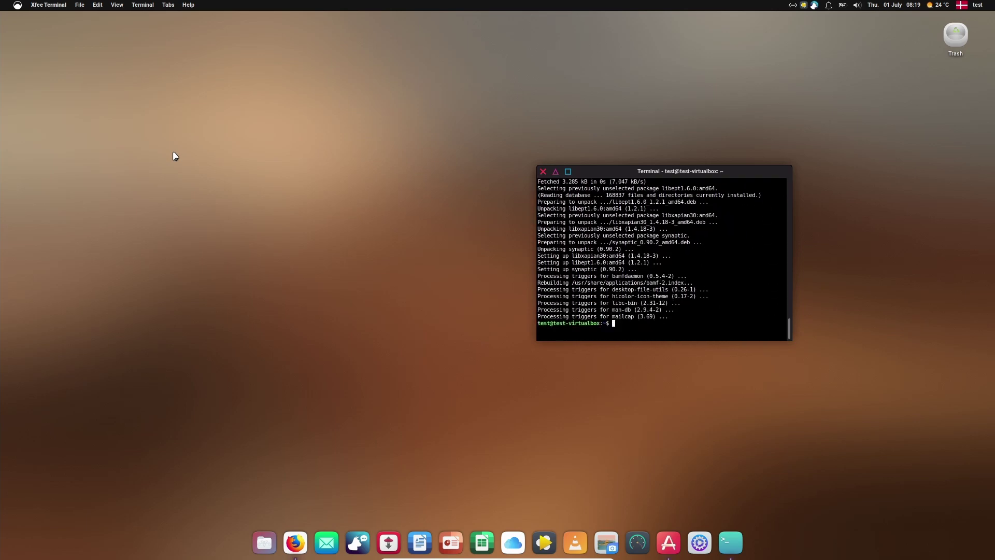
{"action": "left_click", "coordinate": [17, 8]}
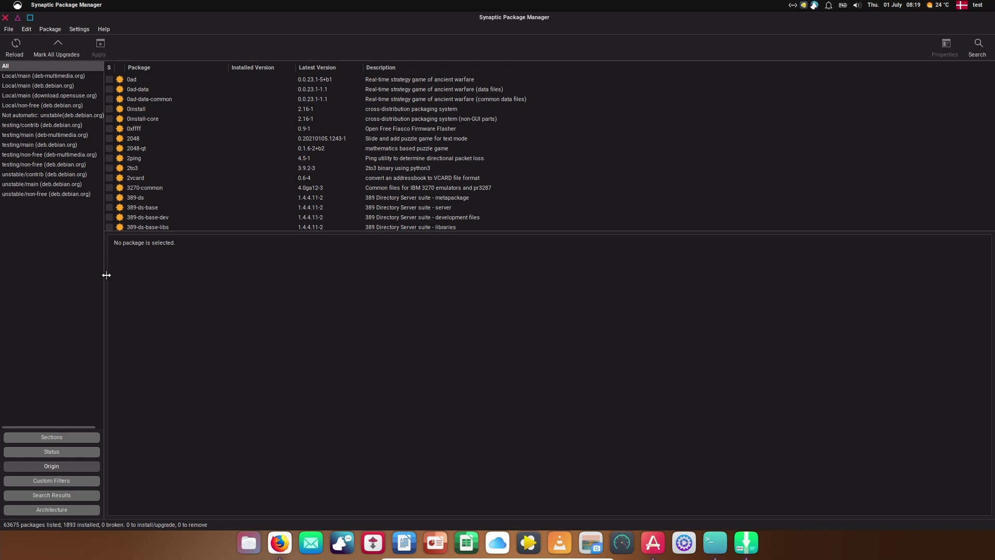
Step: Widen the repository sidebar and list Local/main packages from deb-multimedia.org, deb.debian.org and download.opensuse.org
{"action": "left_click_drag", "start_coordinate": [106, 275], "coordinate": [161, 272]}
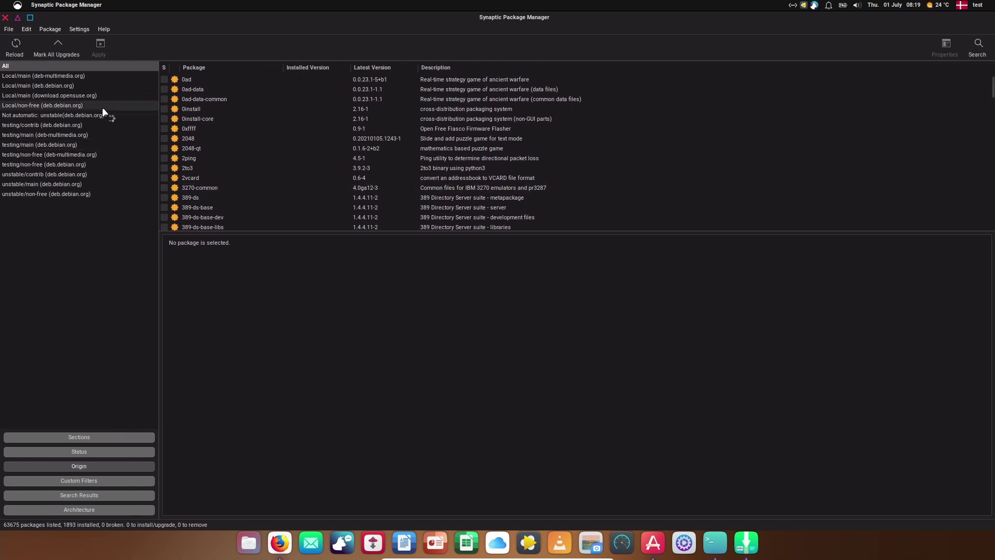
{"action": "left_click", "coordinate": [74, 76]}
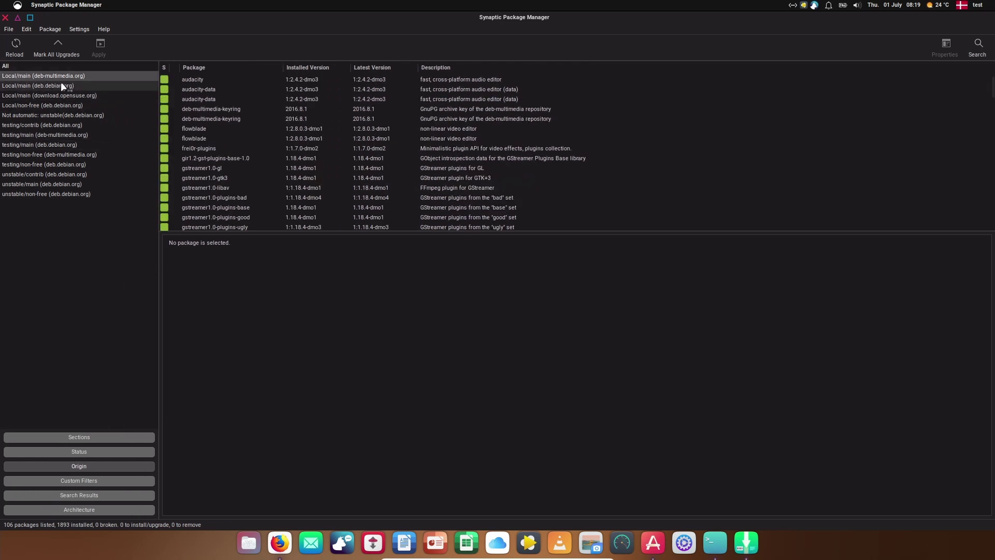
{"action": "left_click", "coordinate": [61, 85]}
{"action": "left_click", "coordinate": [67, 96]}
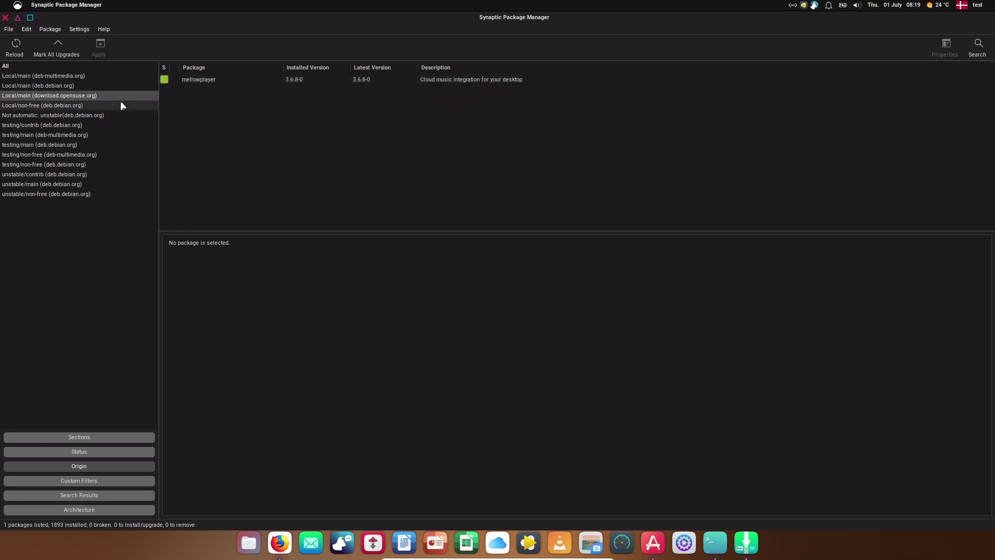
Step: List the testing/main and testing/non-free origins, ending on unstable/contrib (deb.debian.org)
{"action": "left_click", "coordinate": [66, 136]}
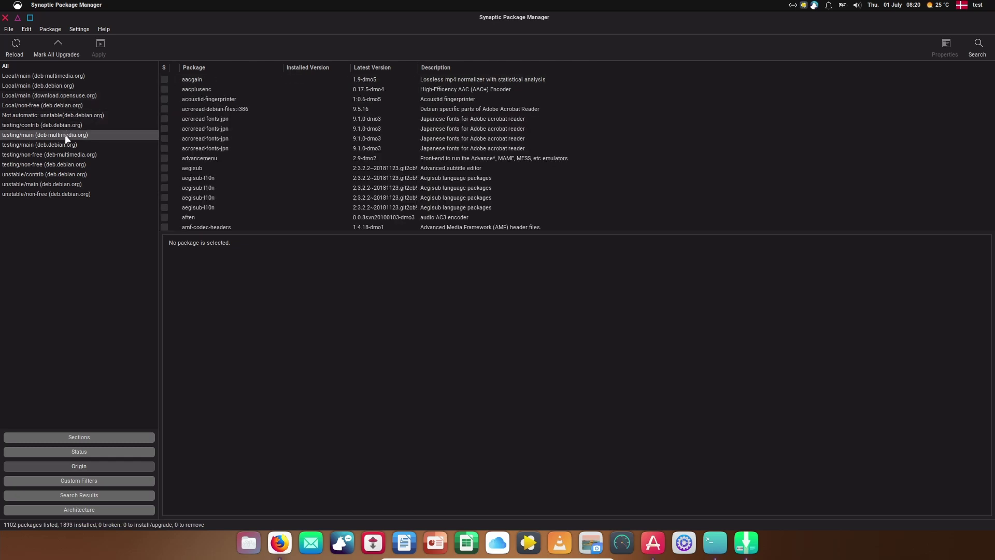
{"action": "left_click", "coordinate": [63, 154]}
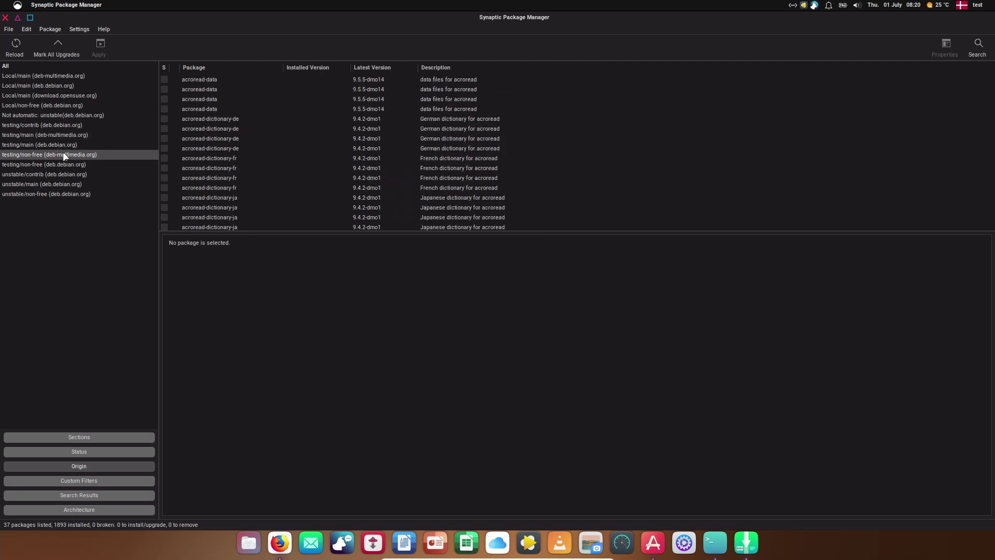
{"action": "left_click", "coordinate": [60, 165]}
{"action": "left_click", "coordinate": [57, 175]}
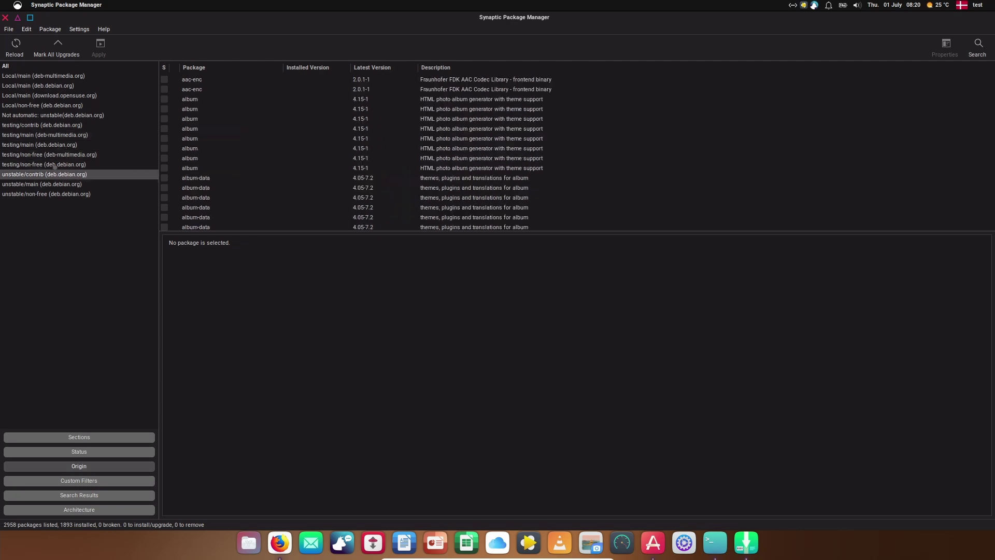